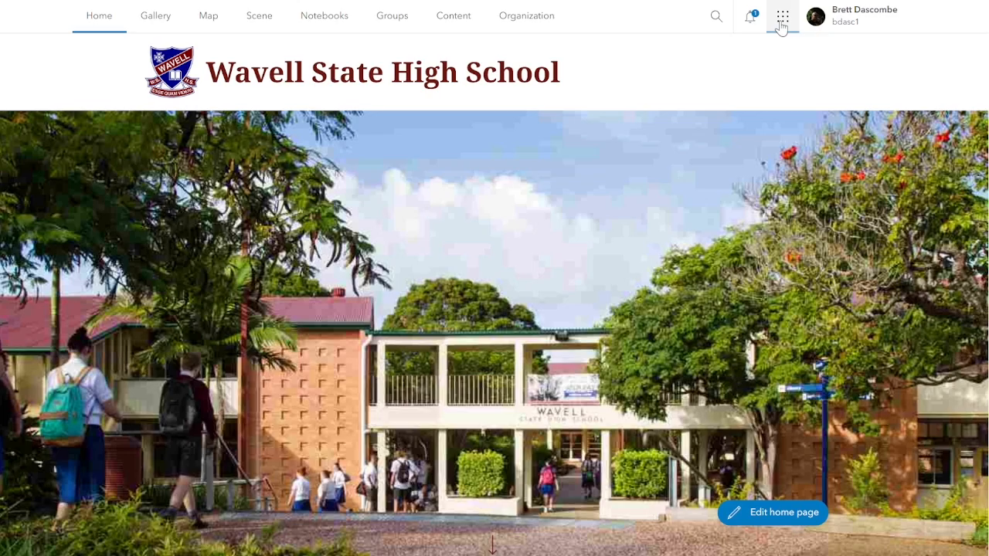
# Switch to Field Maps Designer from the organization's ArcGIS apps.
pyautogui.click(780, 25)
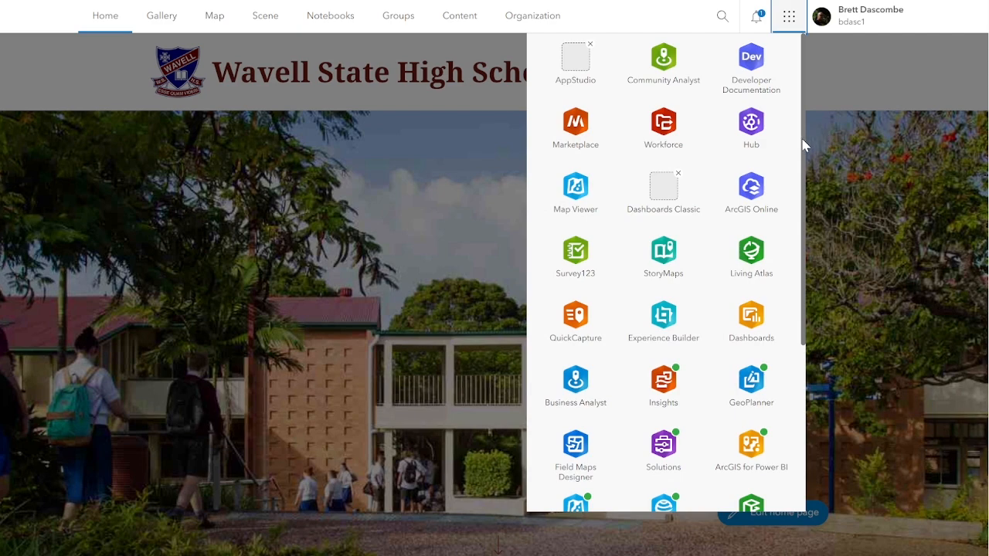
pyautogui.scroll(-3, 796, 178)
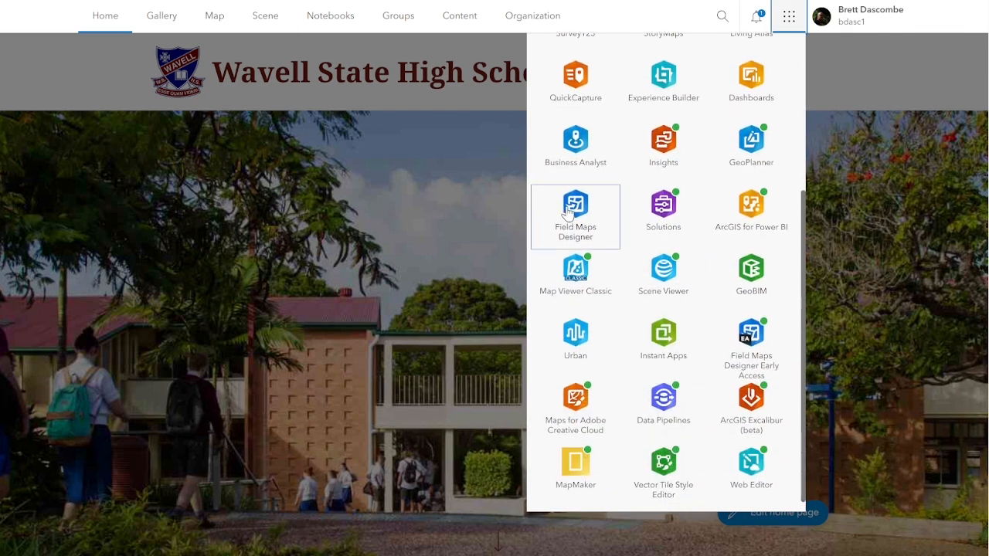
pyautogui.click(573, 208)
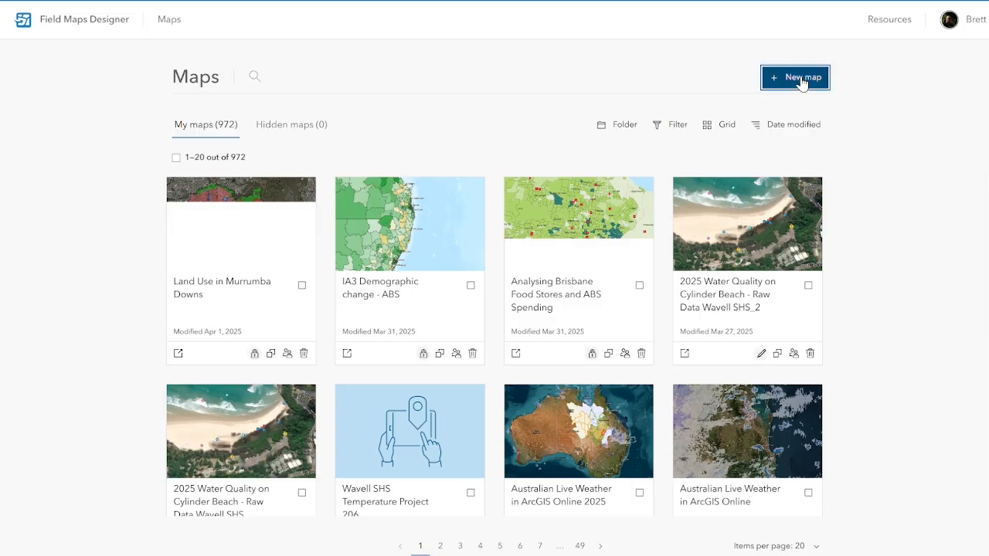
# Start a new map using the option with no layers.
pyautogui.click(800, 78)
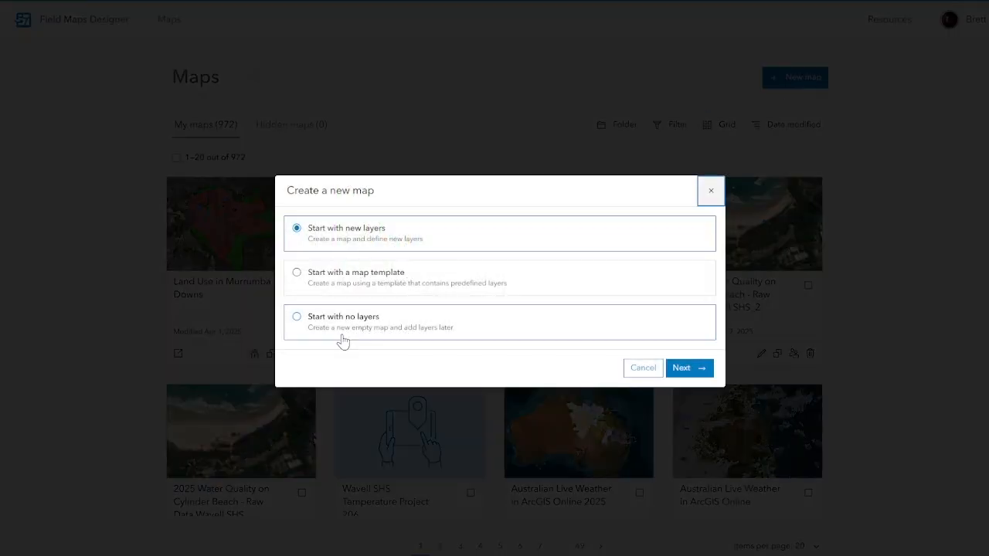
pyautogui.click(342, 333)
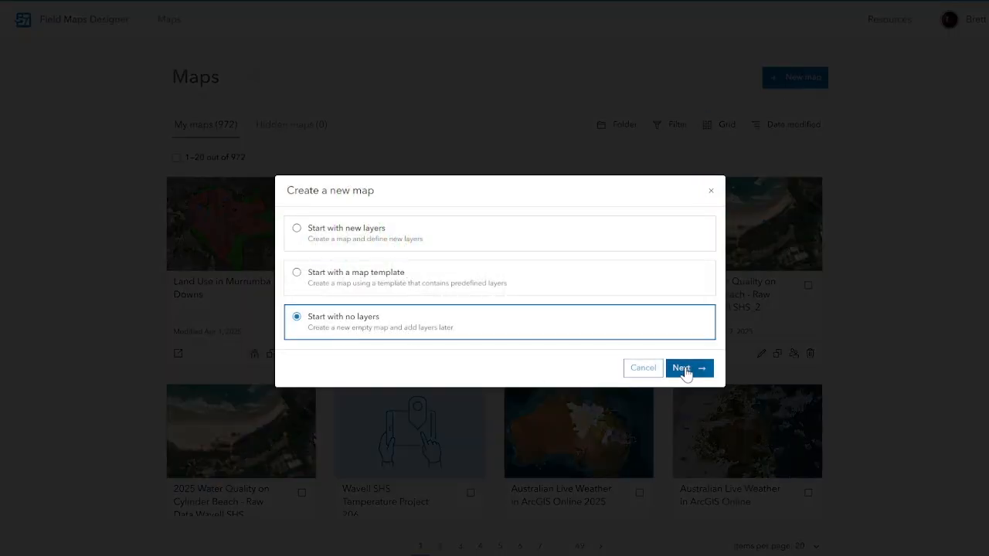
pyautogui.click(684, 369)
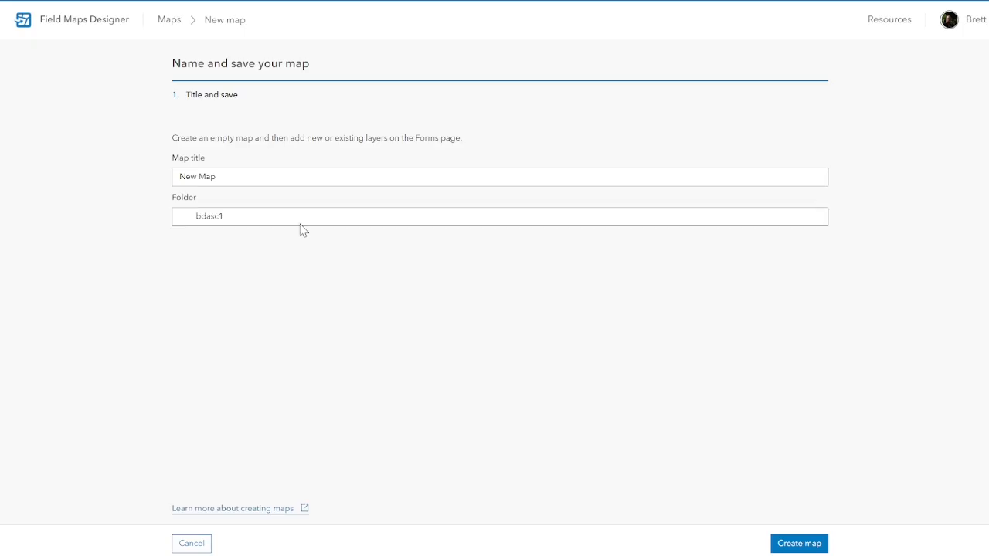
# Title the map "Data collection Wavell SHS 2025" and create it.
pyautogui.moveTo(225, 184); pyautogui.dragTo(173, 181)
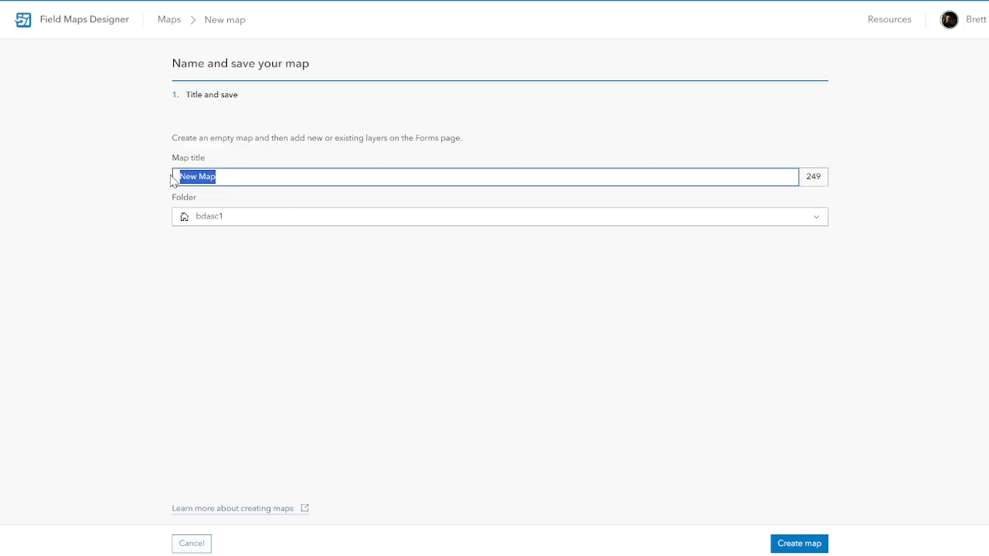
pyautogui.write('Dat')
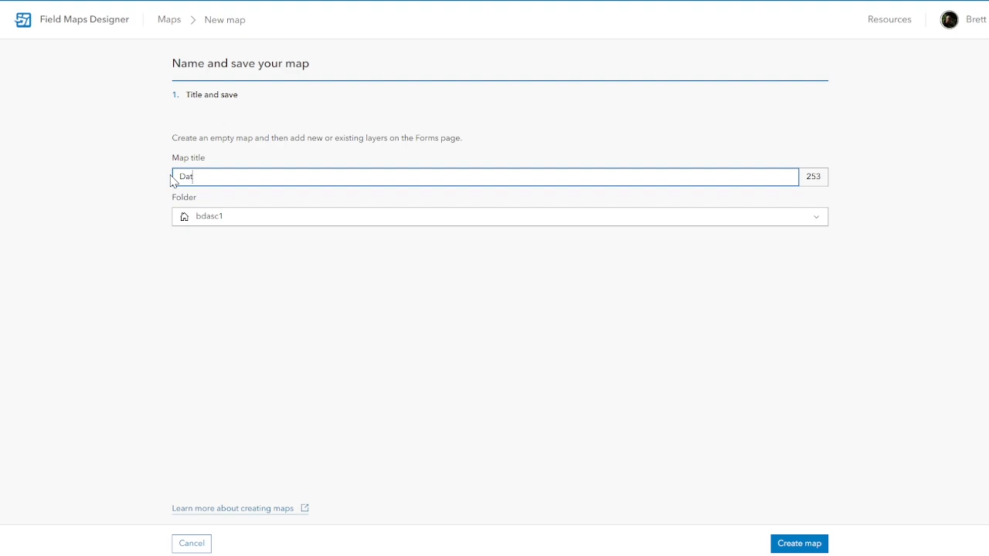
pyautogui.write('a collection Wavwe')
pyautogui.press('BackSpace')
pyautogui.press('BackSpace')
pyautogui.write('ell SHS 2025')
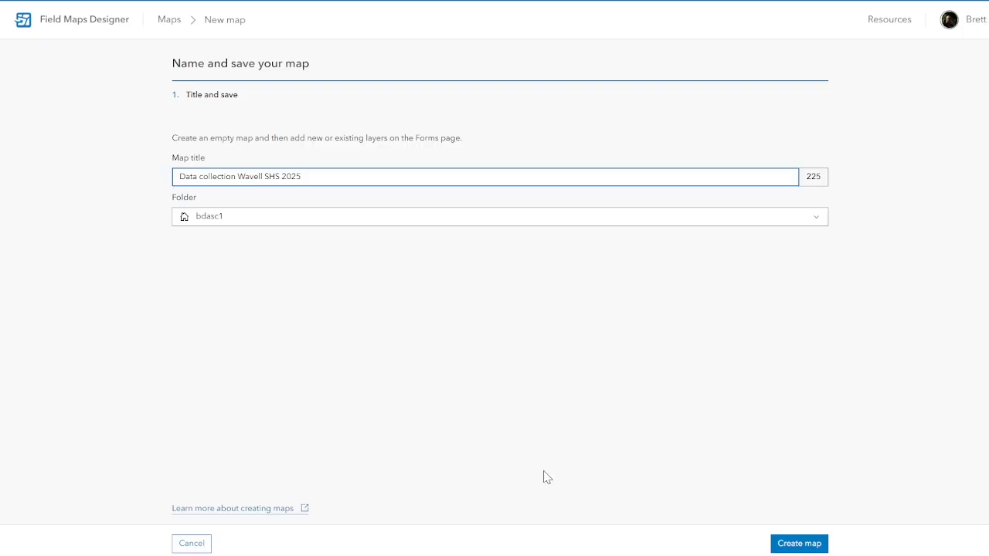
pyautogui.click(799, 544)
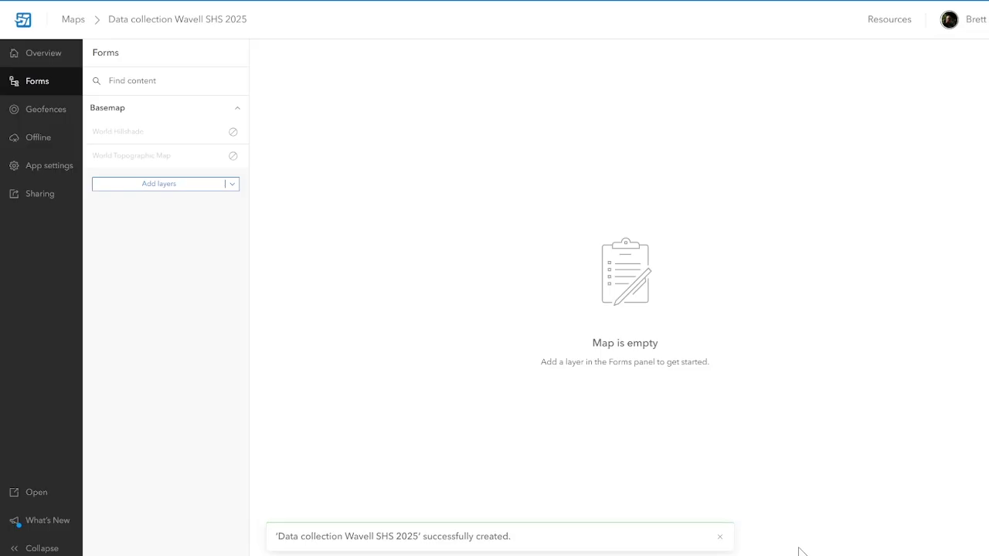
# Start creating a new layer for the map and name it "Data Collection".
pyautogui.click(232, 185)
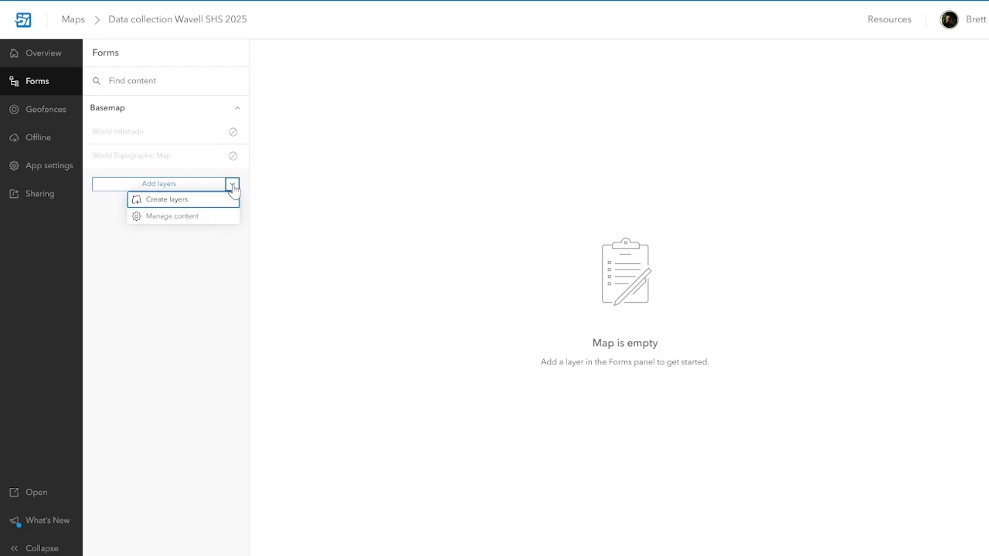
pyautogui.click(199, 202)
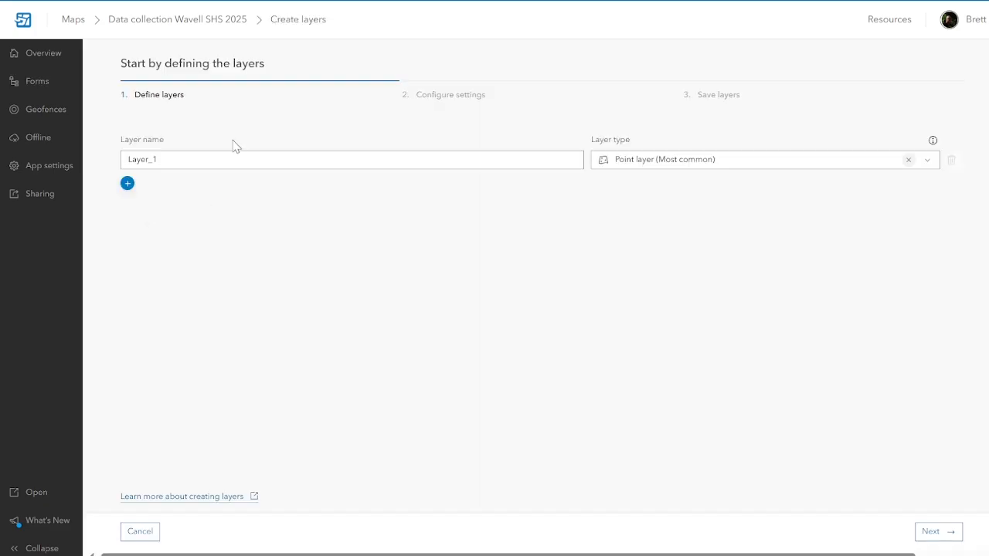
pyautogui.click(188, 160)
pyautogui.press('BackSpace')
pyautogui.press('BackSpace')
pyautogui.press('BackSpace')
pyautogui.press('BackSpace')
pyautogui.press('BackSpace')
pyautogui.press('BackSpace')
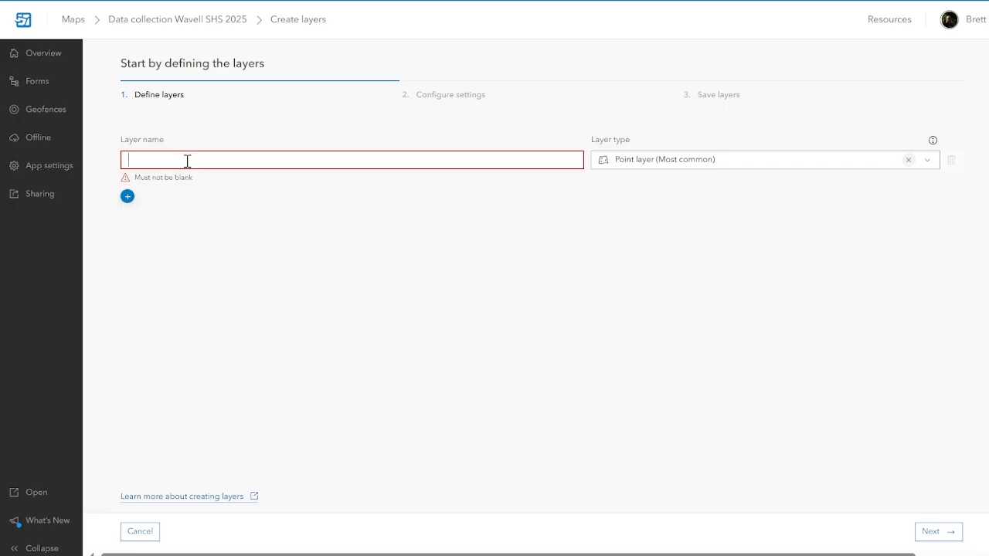
pyautogui.write('Data Co')
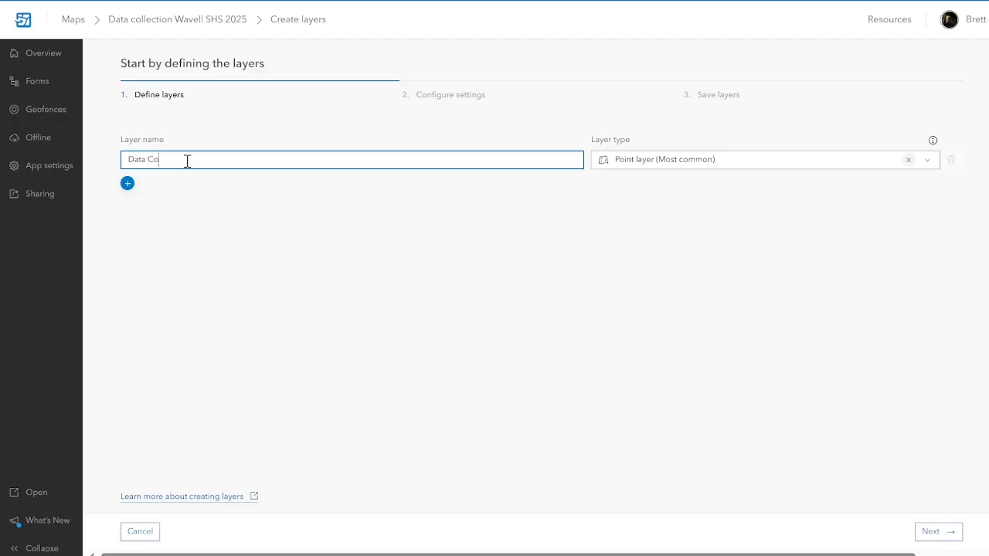
pyautogui.write('llection')
# Choose Point layer as the layer type, accept the default settings and feature layer title, and save the layer.
pyautogui.click(704, 160)
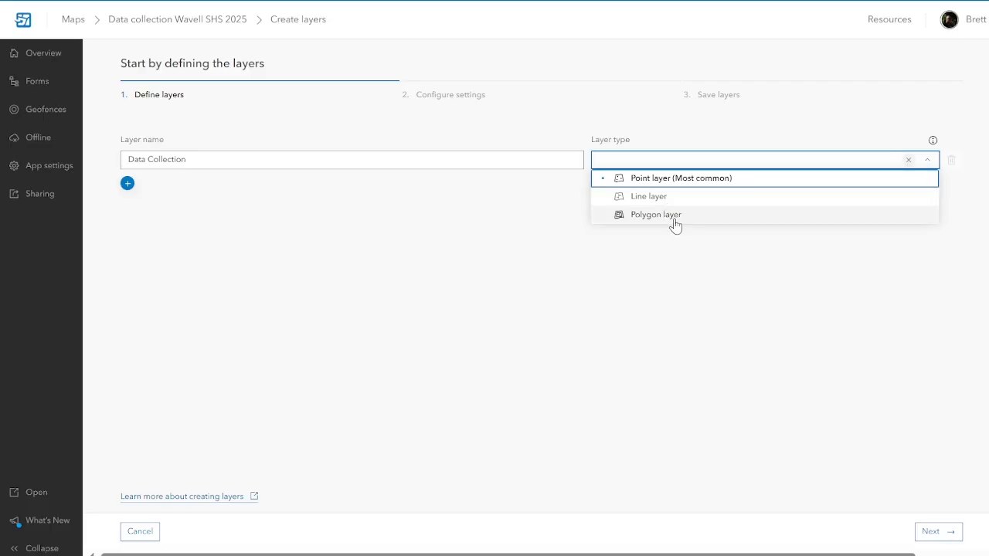
pyautogui.click(674, 180)
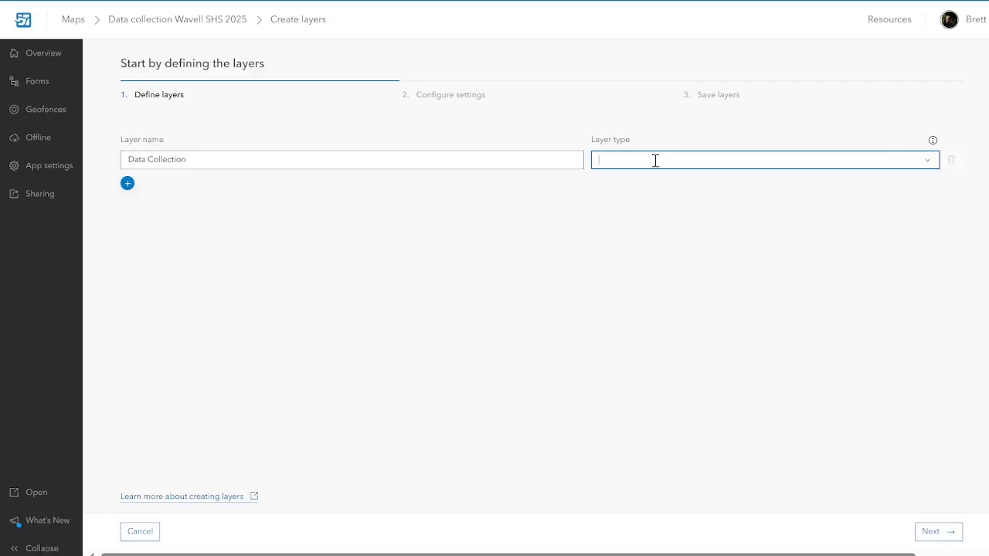
pyautogui.click(656, 161)
pyautogui.click(664, 178)
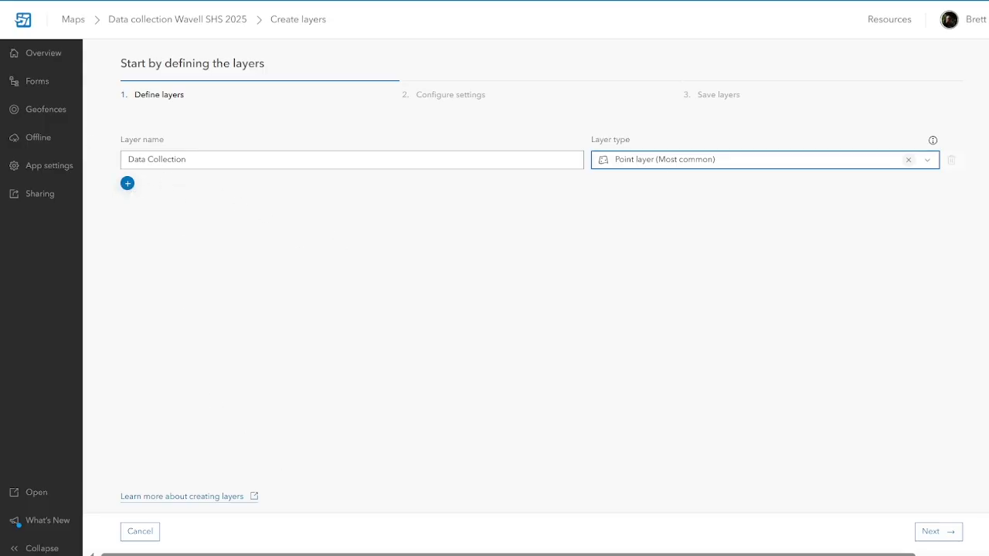
pyautogui.click(933, 533)
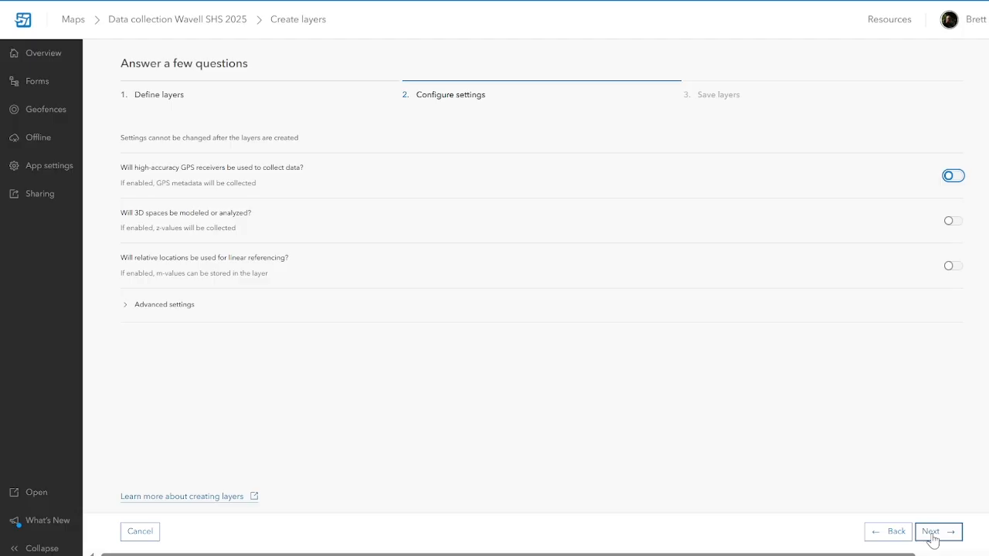
pyautogui.click(932, 535)
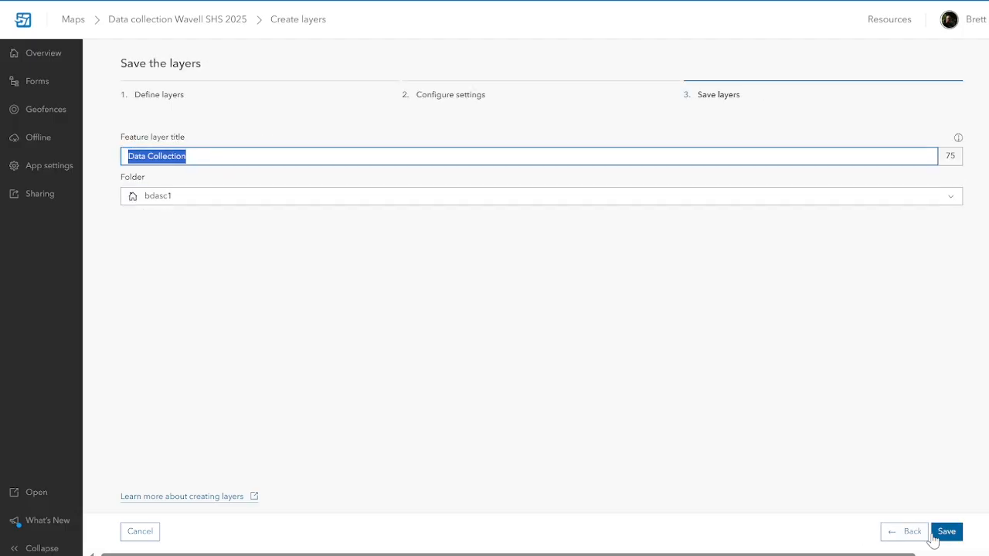
pyautogui.click(951, 533)
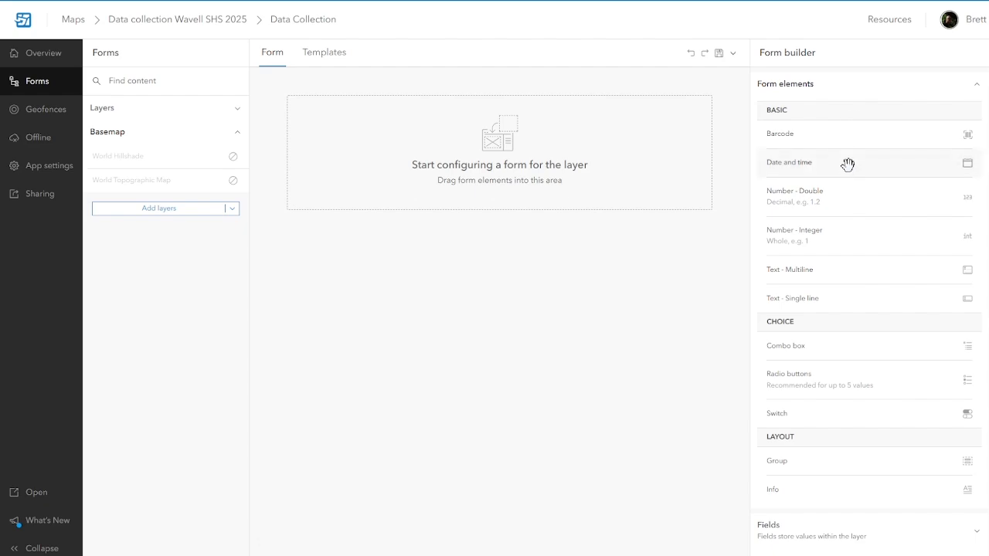
# Add a date and time element to the form with the display name "Date and Time" and make it required.
pyautogui.moveTo(847, 164); pyautogui.dragTo(511, 143)
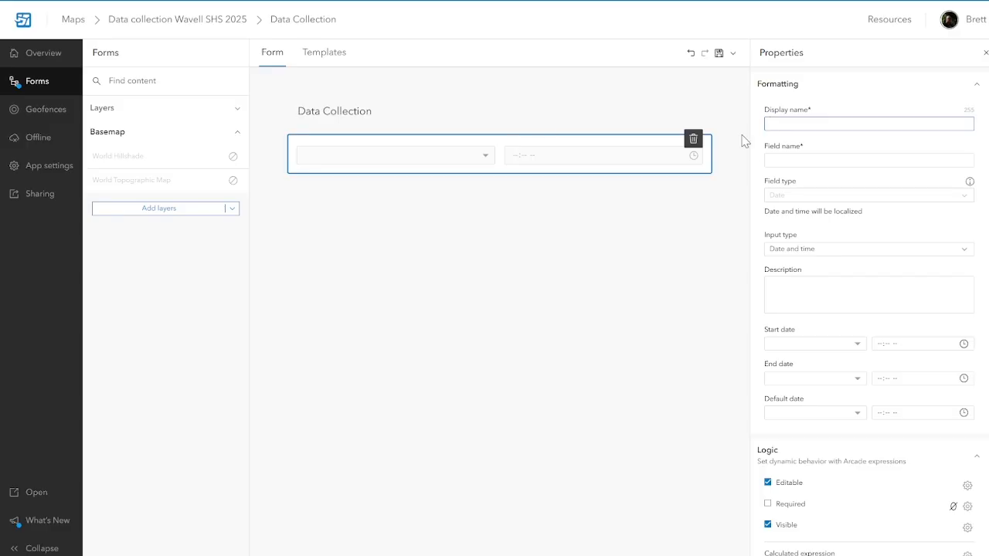
pyautogui.write('Date')
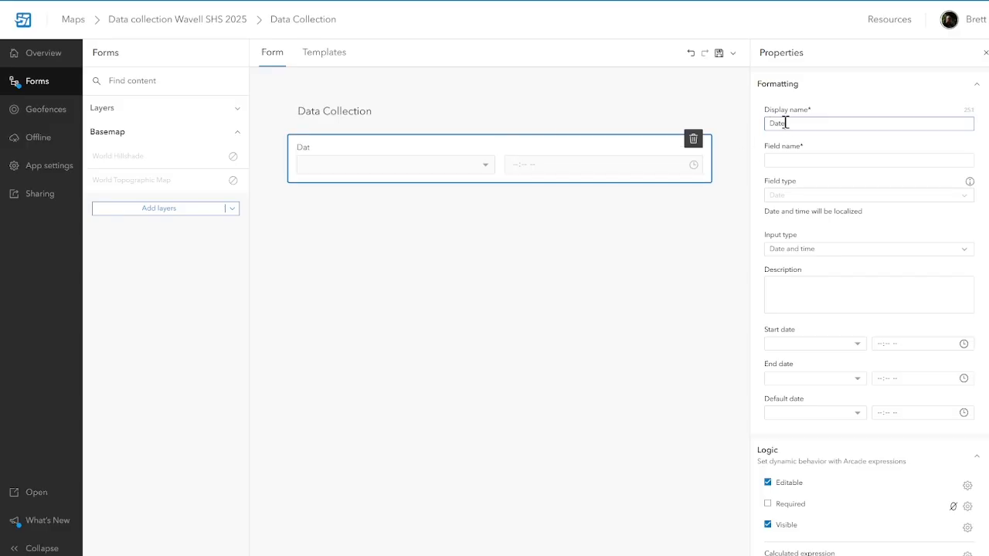
pyautogui.write(' and Time')
pyautogui.click(790, 169)
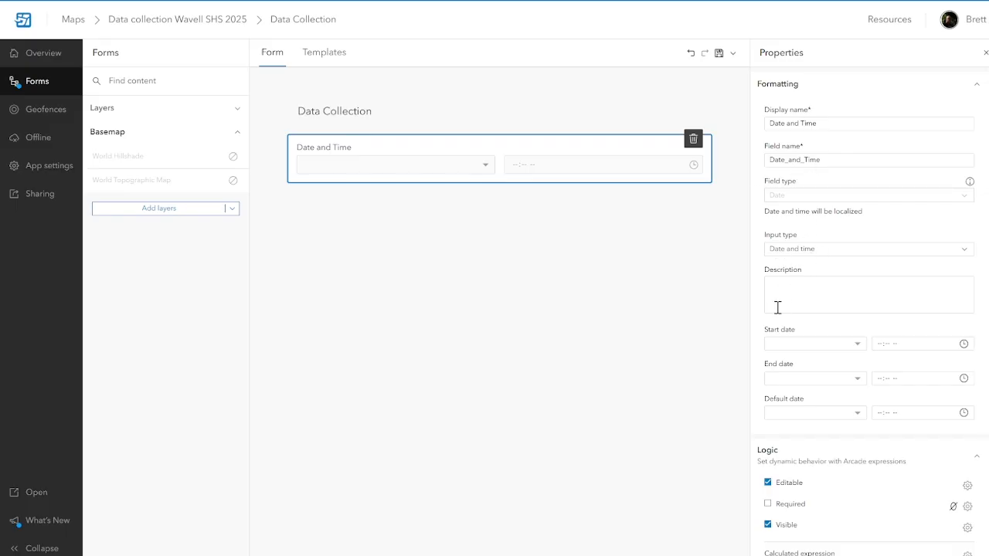
pyautogui.click(767, 504)
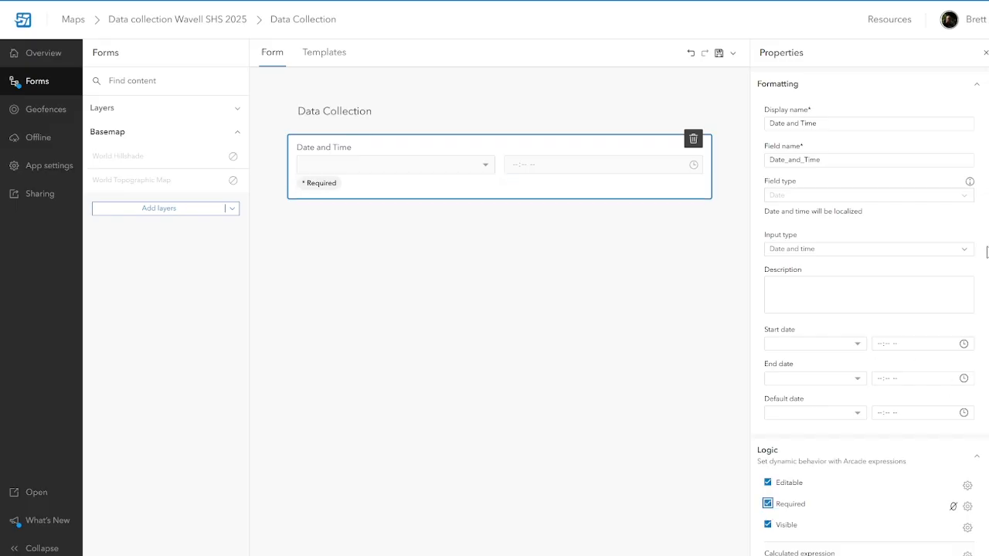
pyautogui.click(977, 86)
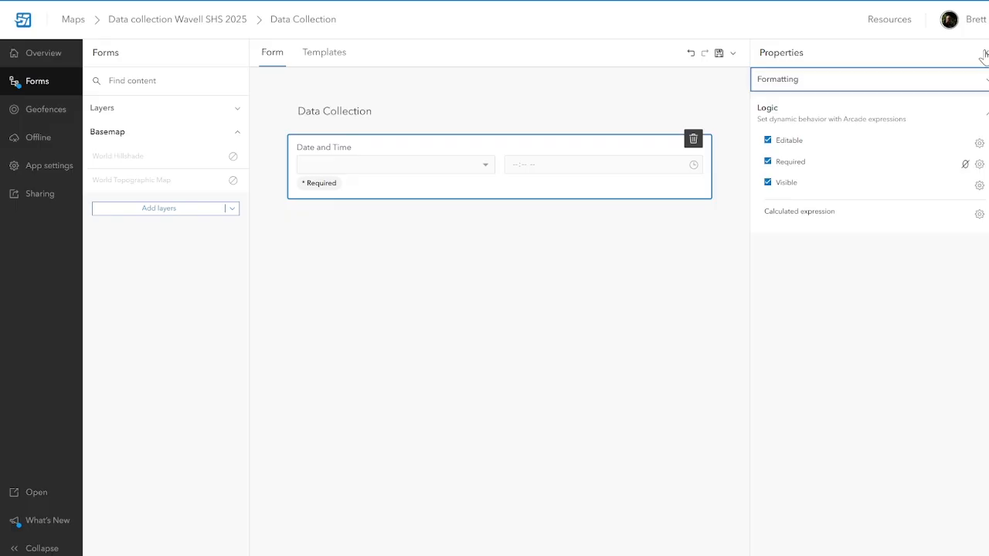
pyautogui.click(985, 55)
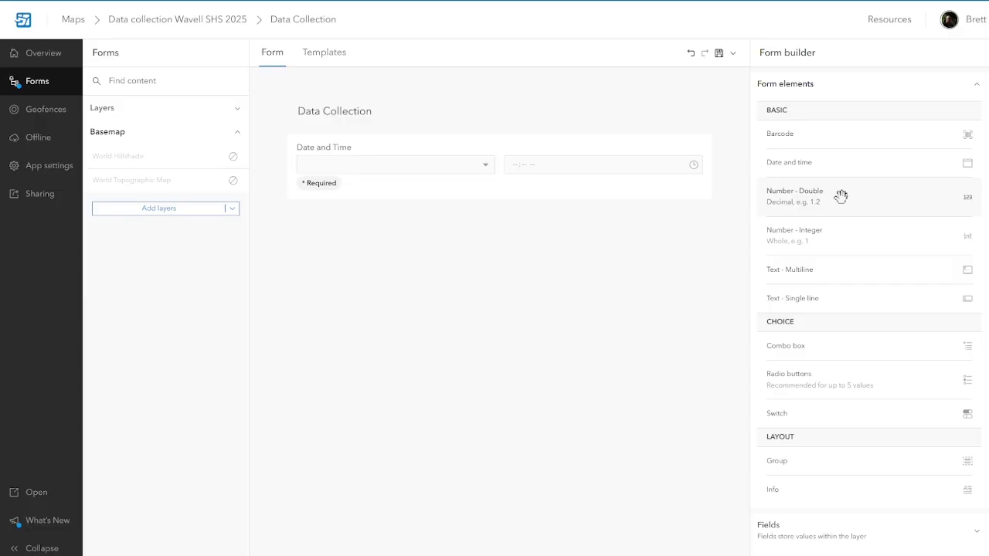
# Add a Number - Double element below Date and Time with the display name "Air Temperature".
pyautogui.moveTo(840, 197); pyautogui.dragTo(451, 232)
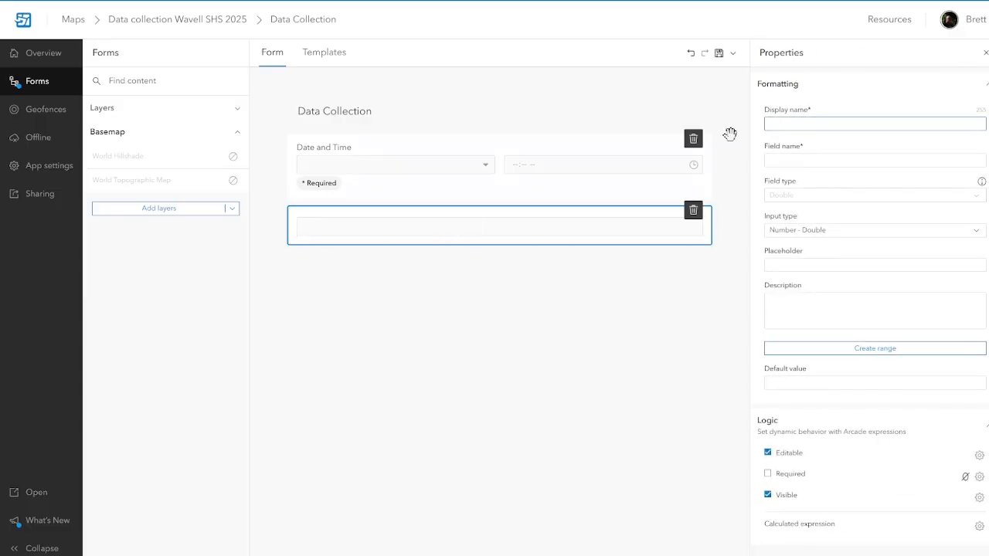
pyautogui.click(777, 126)
pyautogui.write('Ai')
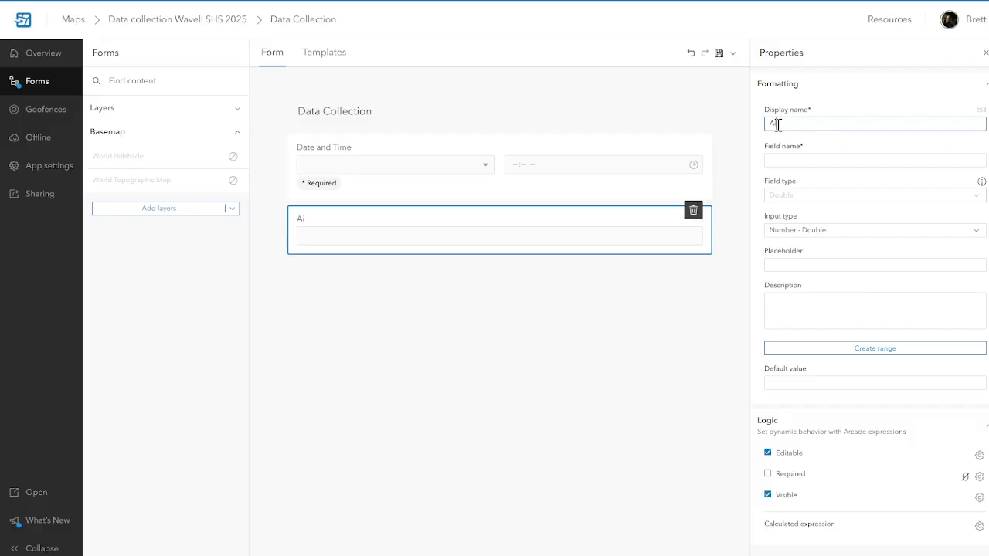
pyautogui.write('r Temperature')
pyautogui.click(783, 159)
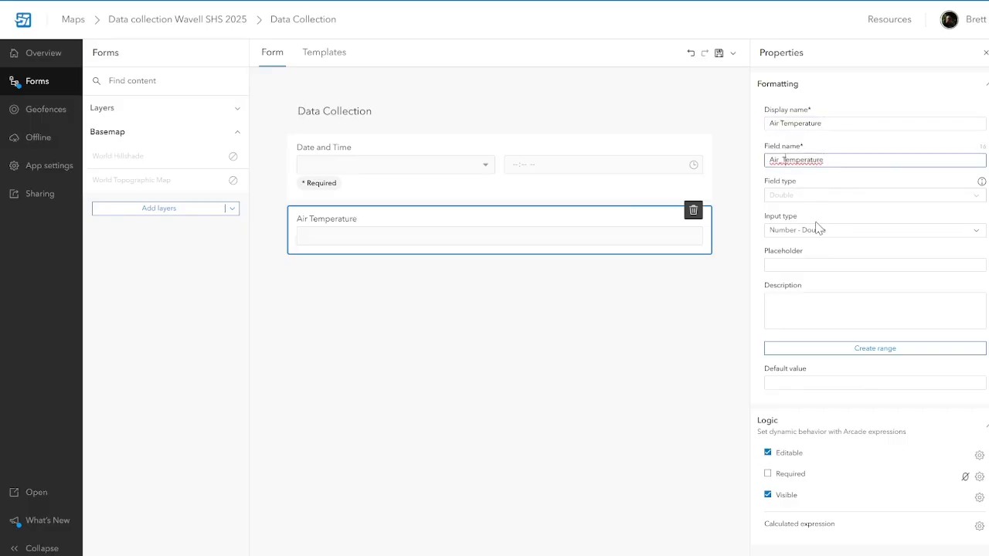
# Give the Air Temperature element the description "Decimal Point" and make it required.
pyautogui.click(779, 304)
pyautogui.write('De')
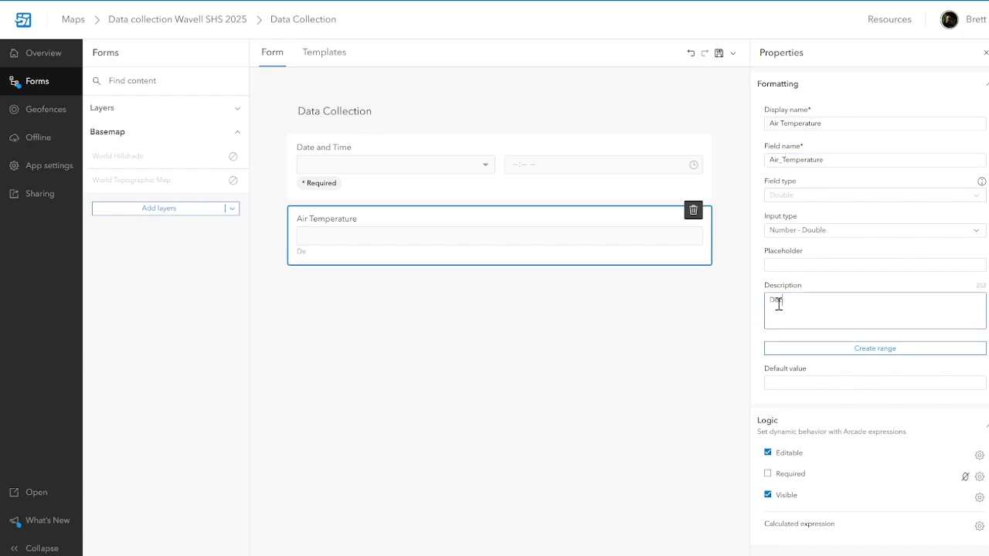
pyautogui.write('cimal Point')
pyautogui.click(768, 474)
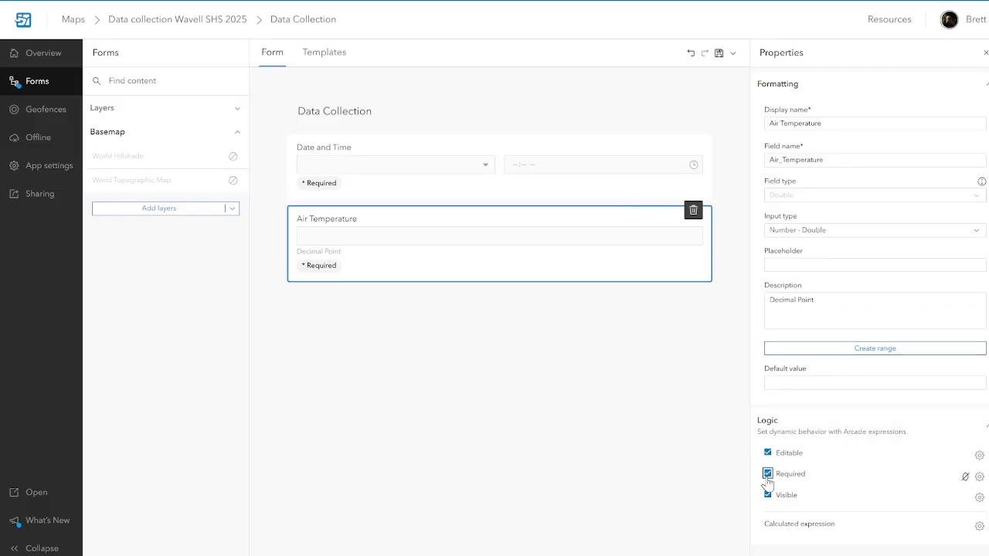
pyautogui.click(985, 52)
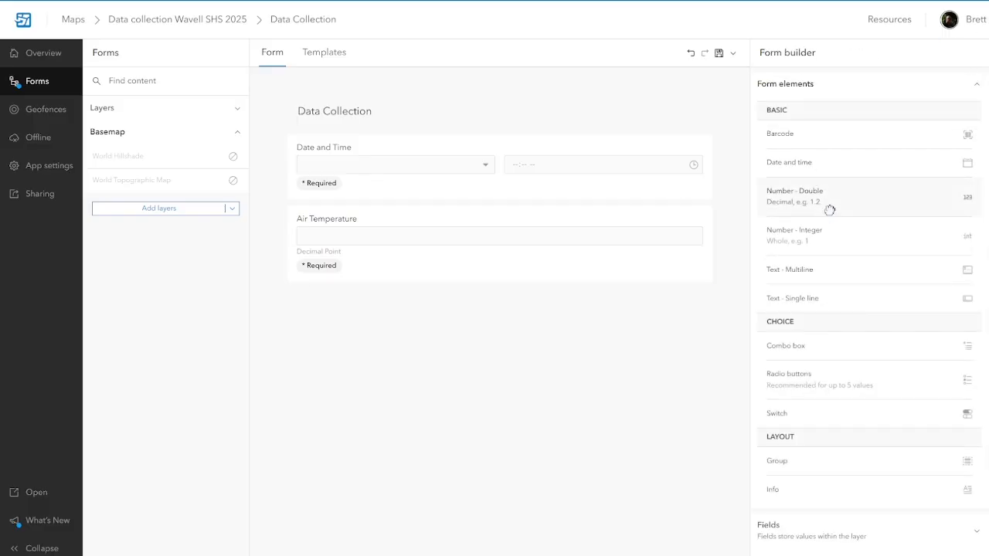
# Add a Number - Double element below Air Temperature with the display name "Ground Temperature".
pyautogui.moveTo(829, 210); pyautogui.dragTo(412, 316)
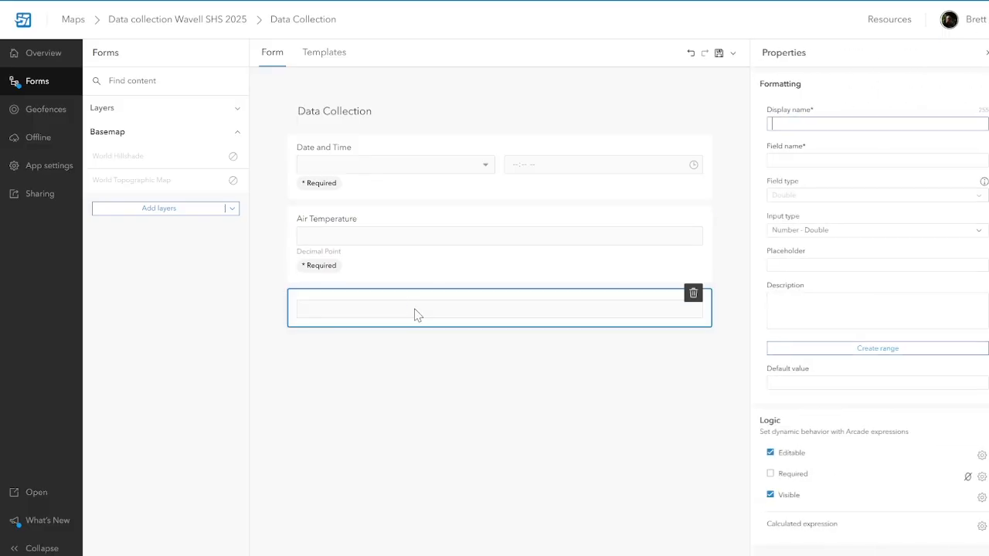
pyautogui.click(823, 125)
pyautogui.write('Gro')
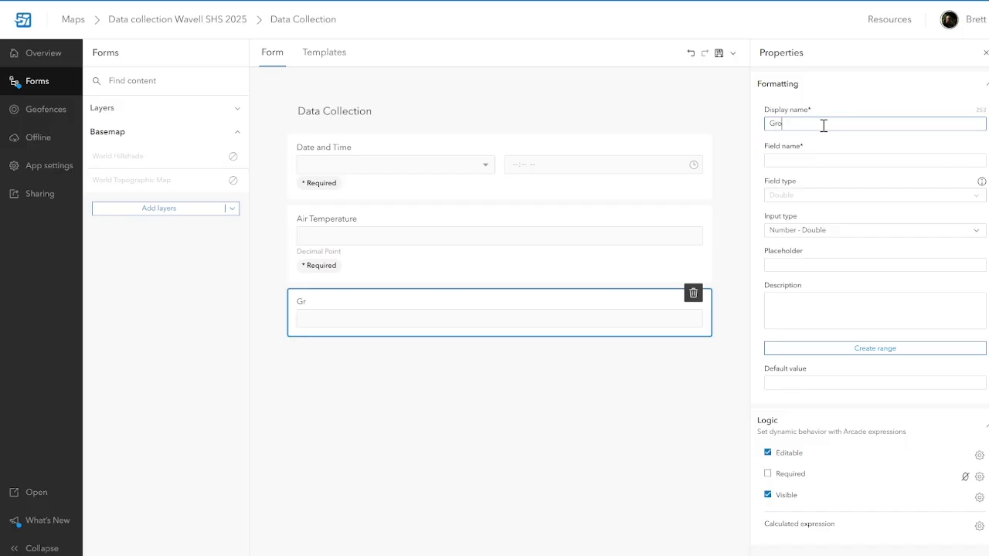
pyautogui.write('und Temperature')
pyautogui.click(811, 160)
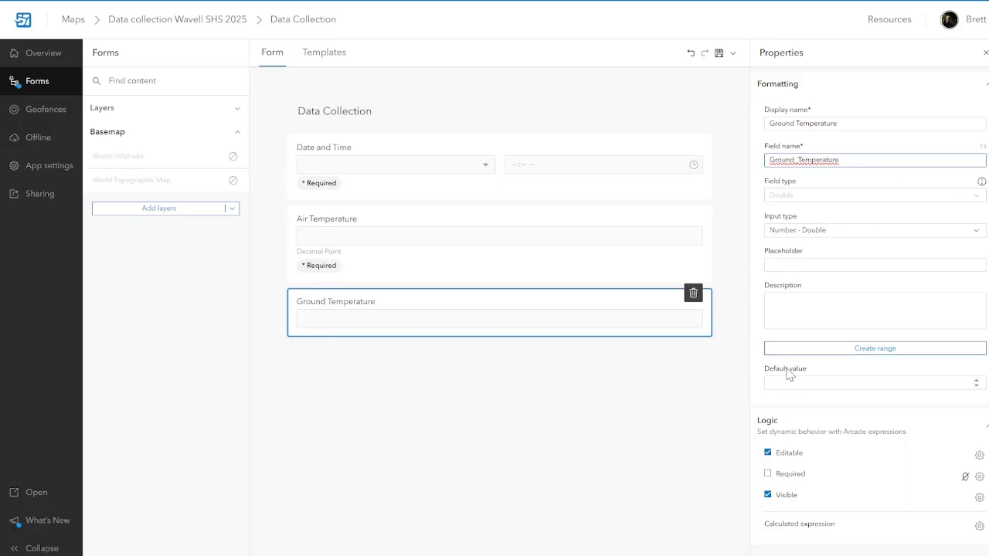
# Make the Ground Temperature element required.
pyautogui.click(768, 474)
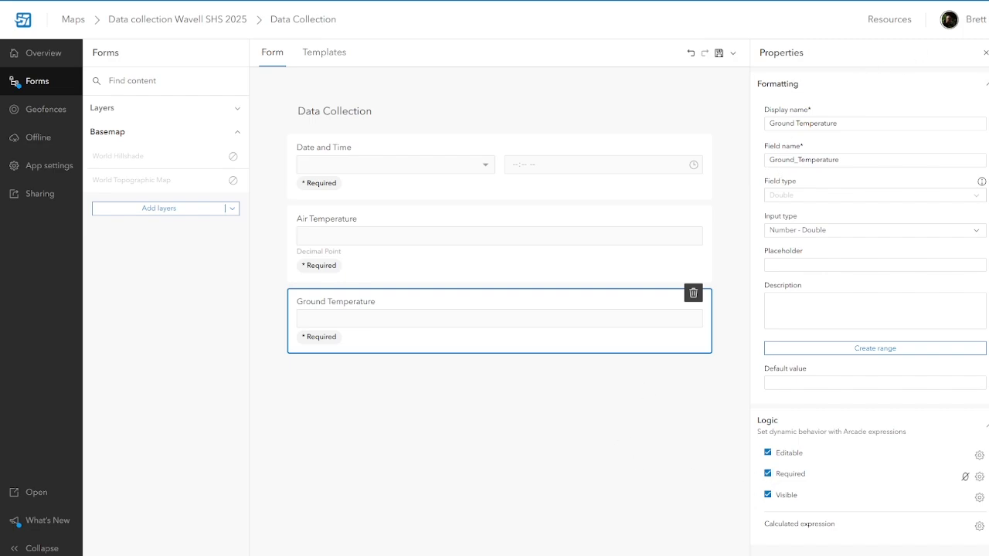
pyautogui.click(985, 53)
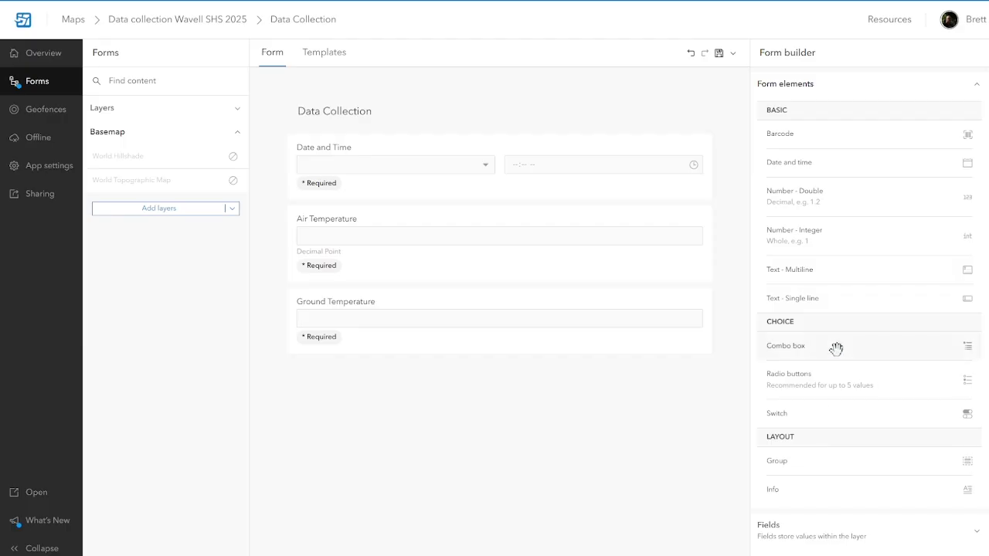
# Add a combo box element below Ground Temperature with the display name "Type of Surface".
pyautogui.moveTo(836, 349); pyautogui.dragTo(453, 379)
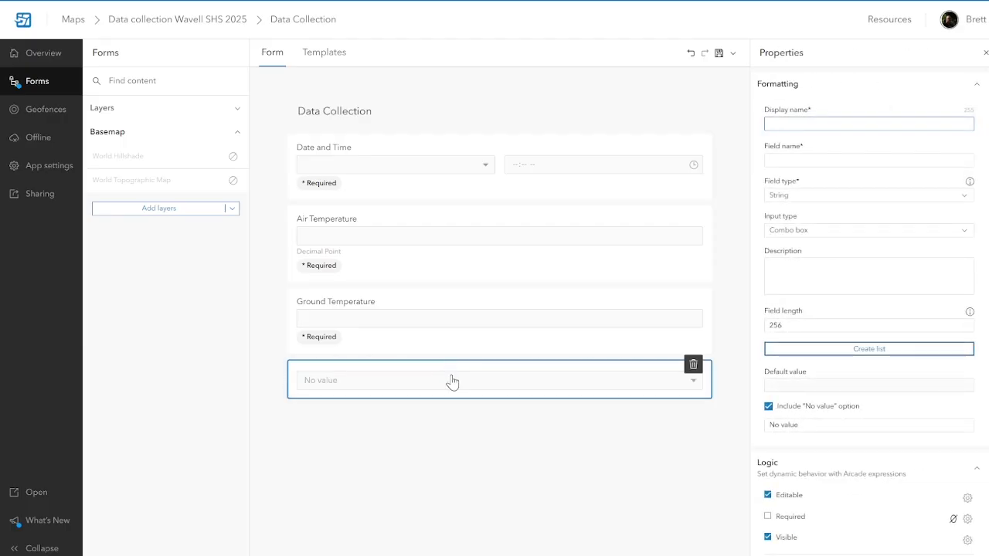
pyautogui.click(928, 198)
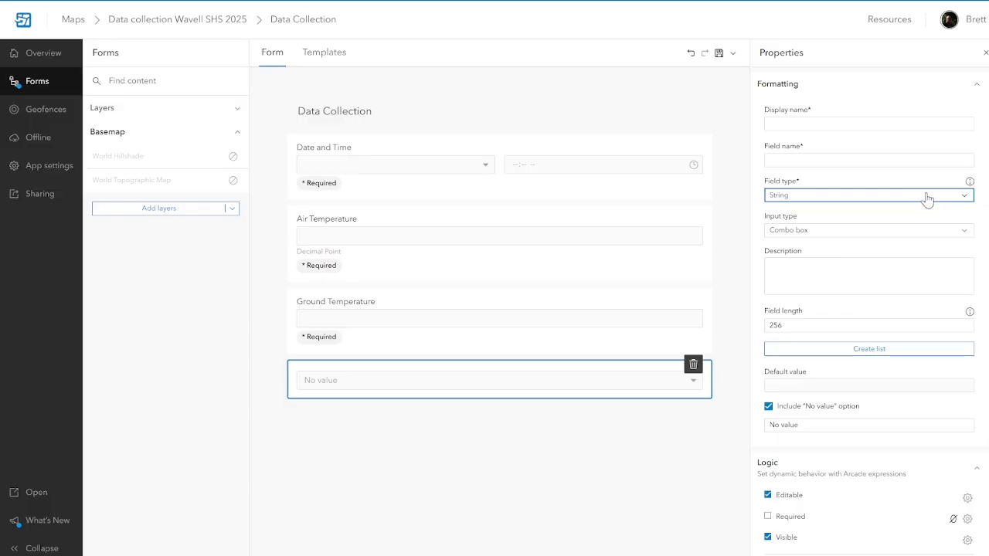
pyautogui.click(809, 125)
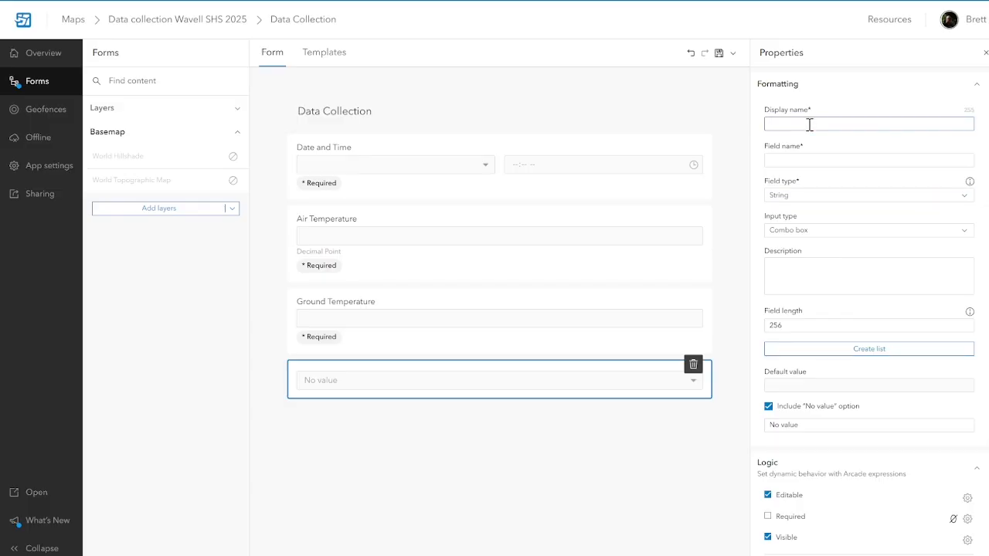
pyautogui.write('Type o')
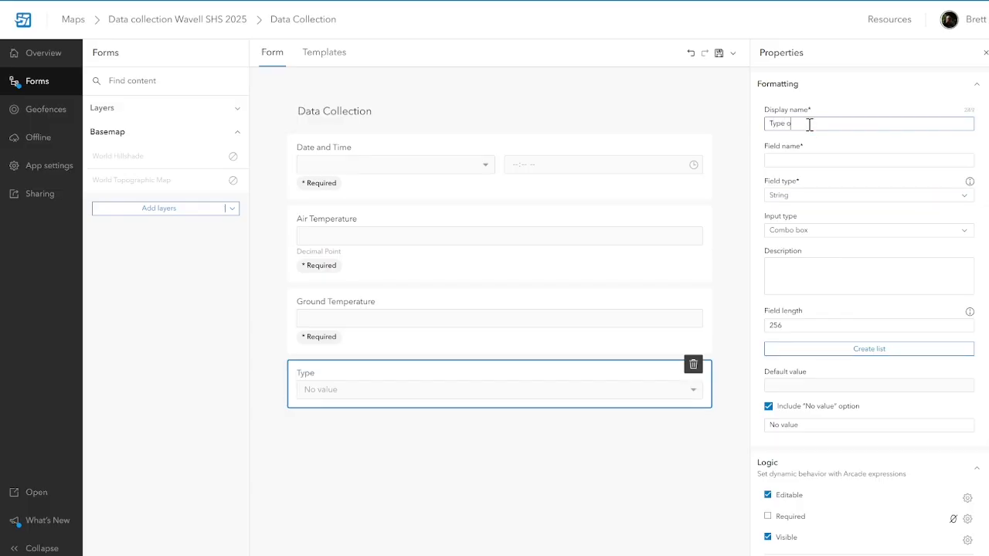
pyautogui.write('f Surface')
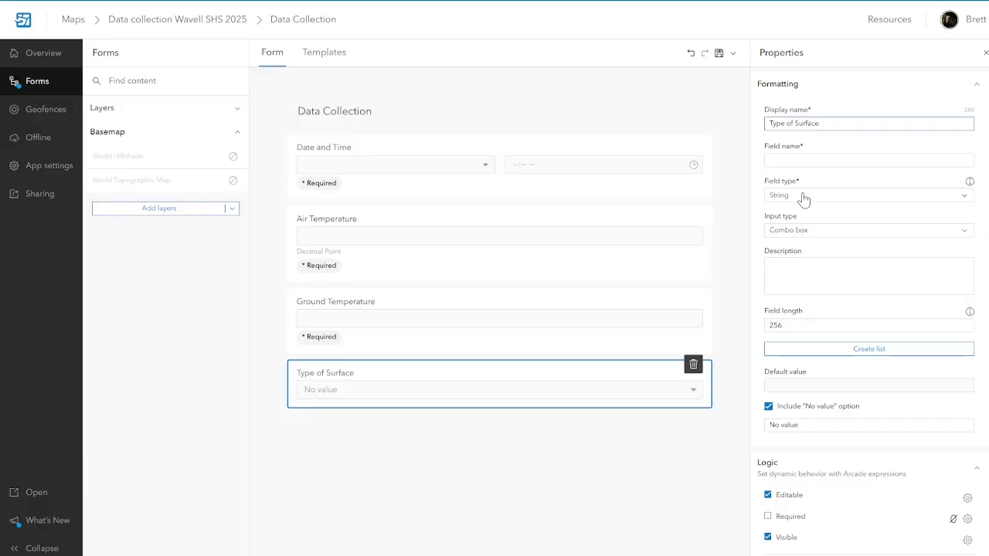
# Create a list of values for Type of Surface and enter "Grass" and "Concrete" as its first two labels.
pyautogui.click(868, 352)
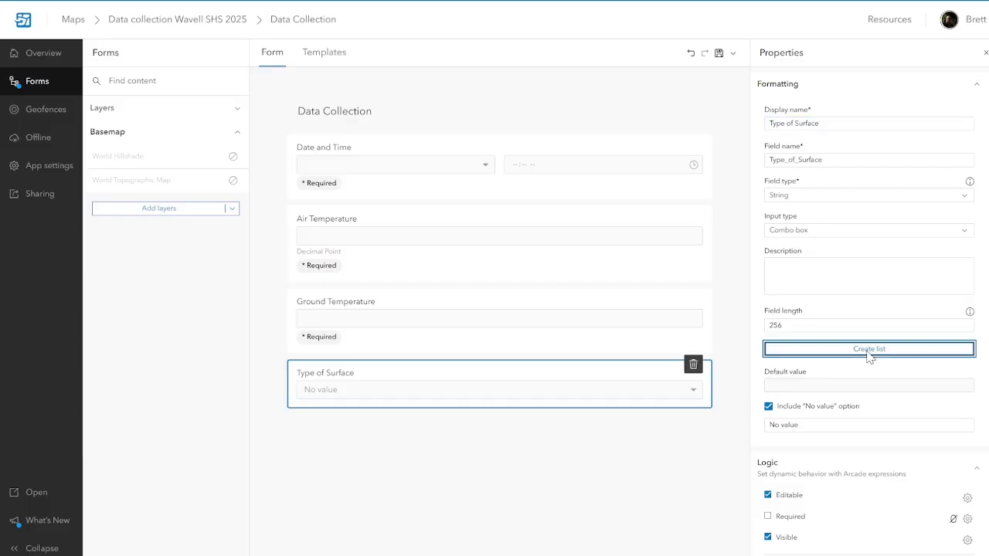
pyautogui.click(410, 263)
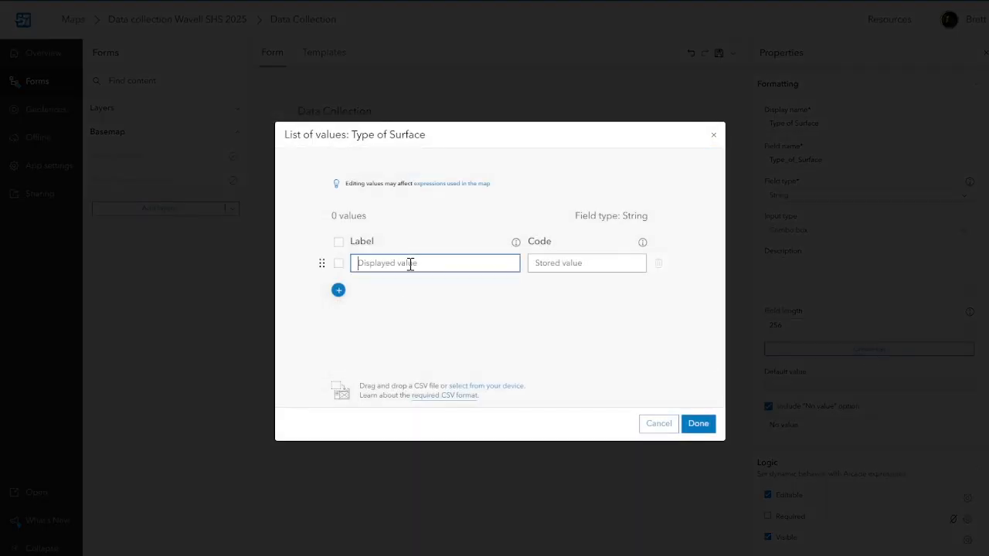
pyautogui.write('Grass')
pyautogui.click(339, 291)
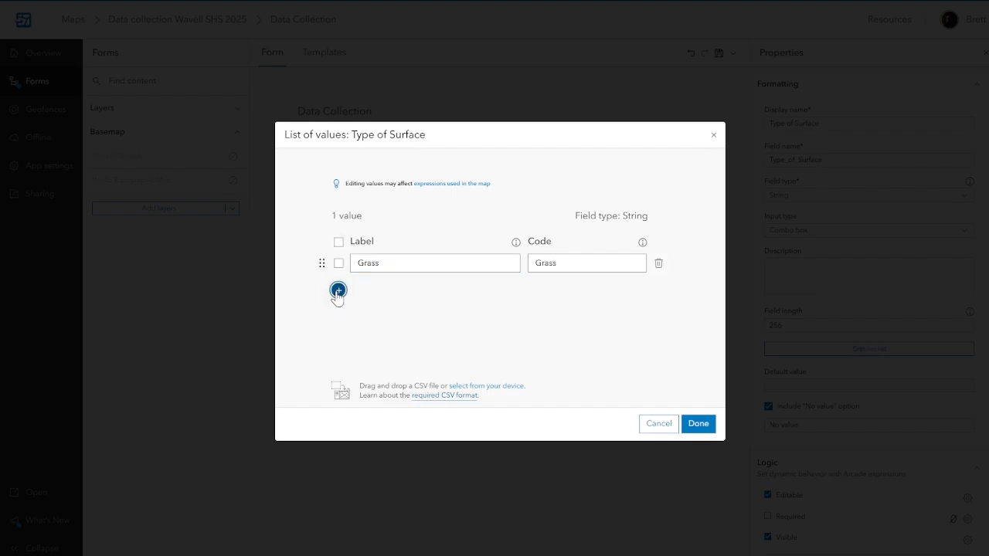
pyautogui.write('C')
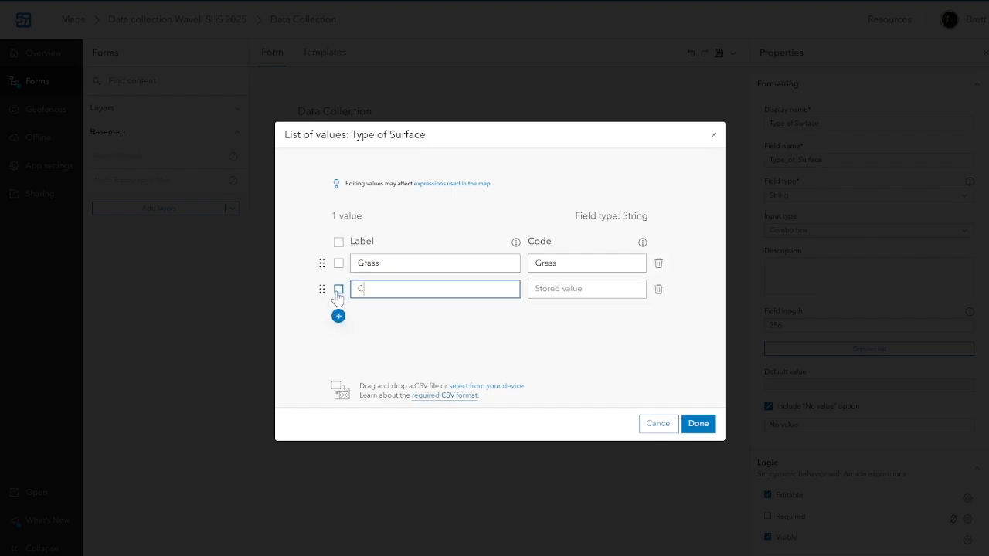
pyautogui.write('oncrete')
# Add "Artificial Grass" as the third value in the Type of Surface list.
pyautogui.click(338, 317)
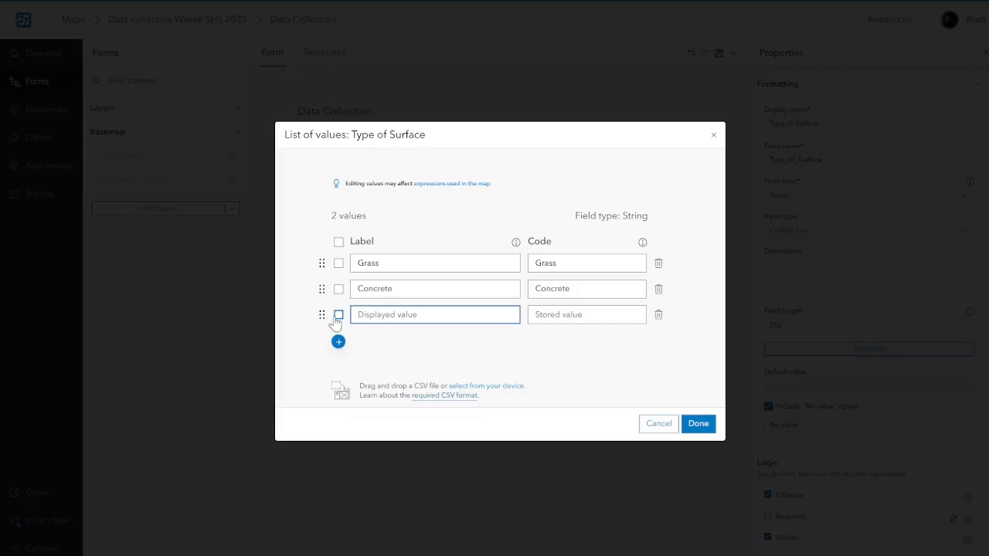
pyautogui.write('Artific')
pyautogui.write('al')
pyautogui.press('BackSpace')
pyautogui.press('BackSpace')
pyautogui.press('BackSpace')
pyautogui.write('cial Grass')
pyautogui.click(367, 315)
# Add the values "Asphalt" and "Other" to the Type of Surface list and finish creating the list.
pyautogui.click(339, 341)
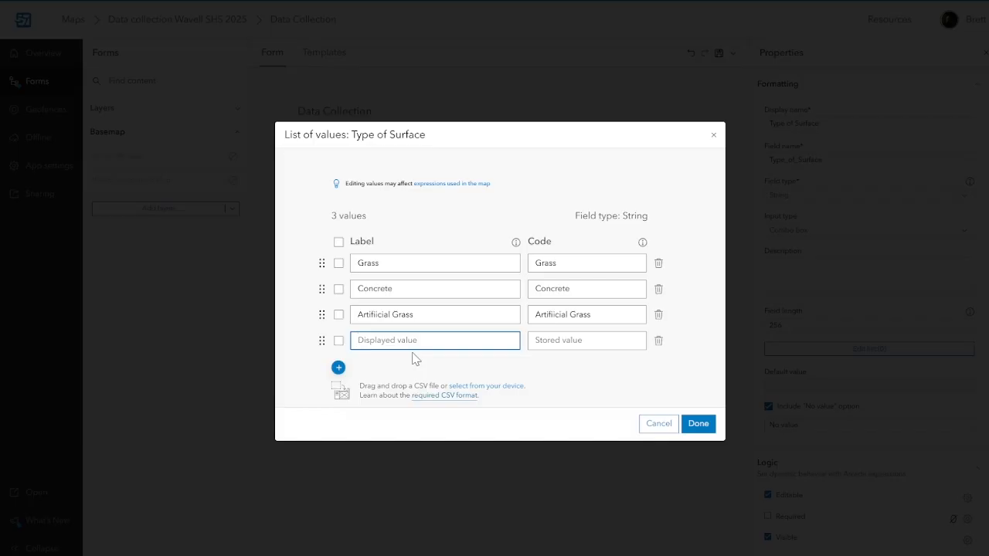
pyautogui.write('Asph')
pyautogui.write('u')
pyautogui.write('a')
pyautogui.write('lt')
pyautogui.click(339, 369)
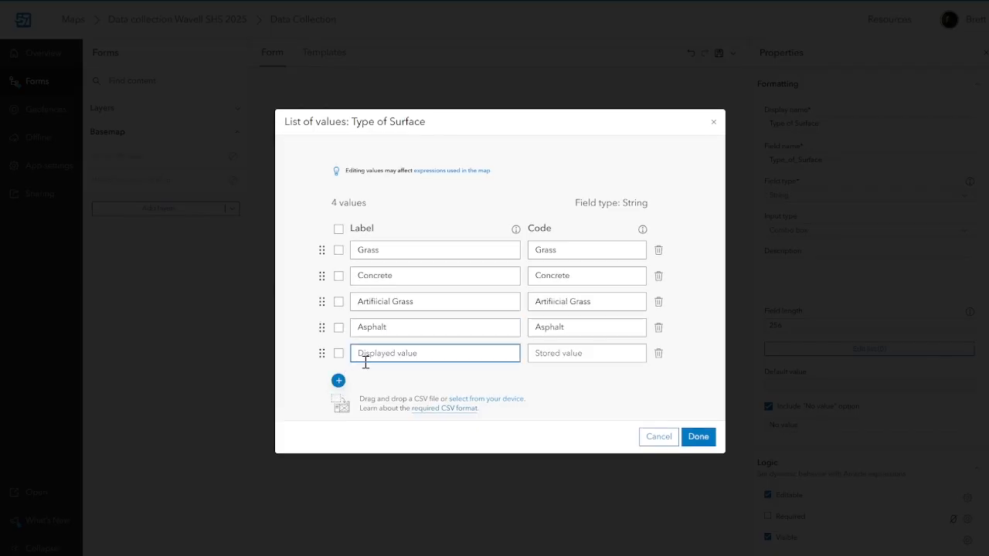
pyautogui.write('Other')
pyautogui.click(698, 438)
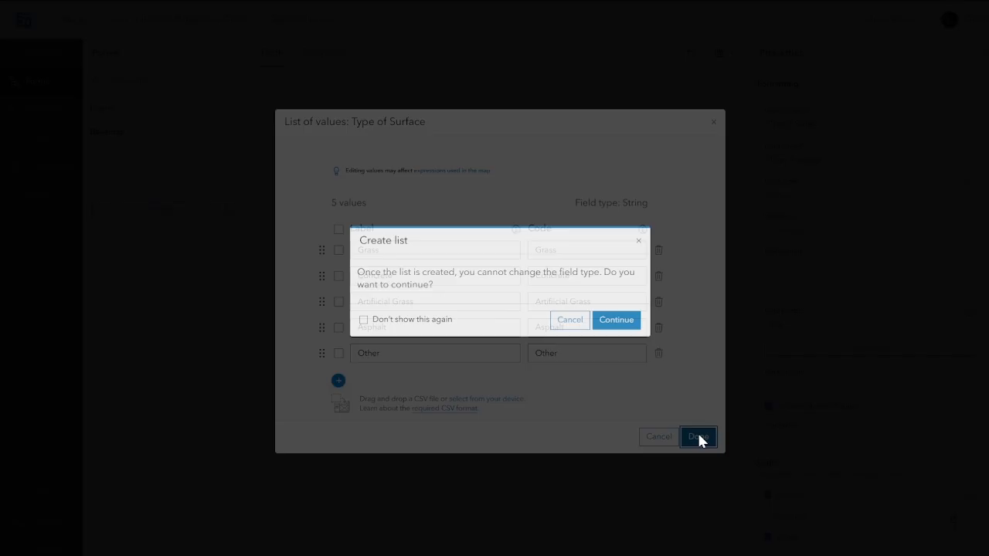
pyautogui.click(620, 321)
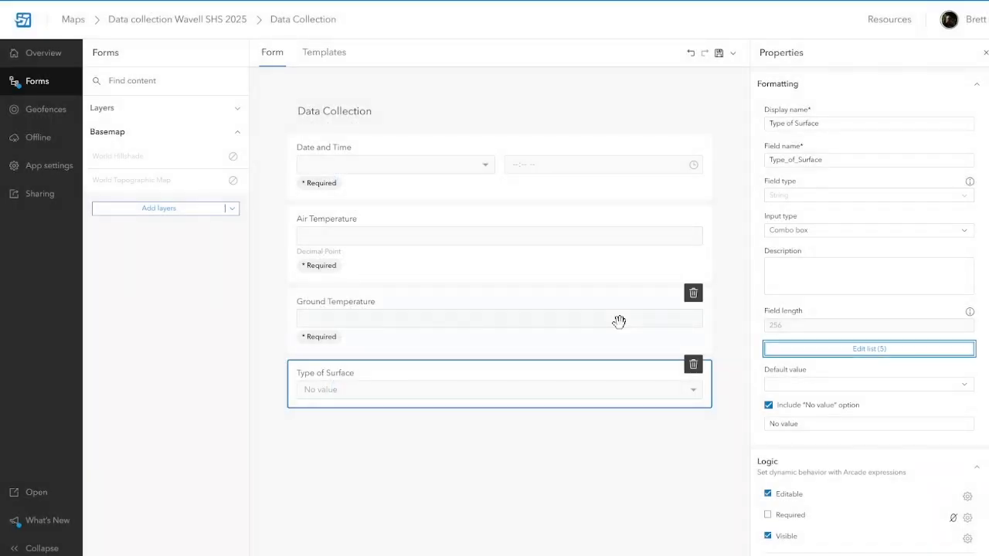
# Make the Type of Surface element required.
pyautogui.click(690, 395)
pyautogui.click(695, 394)
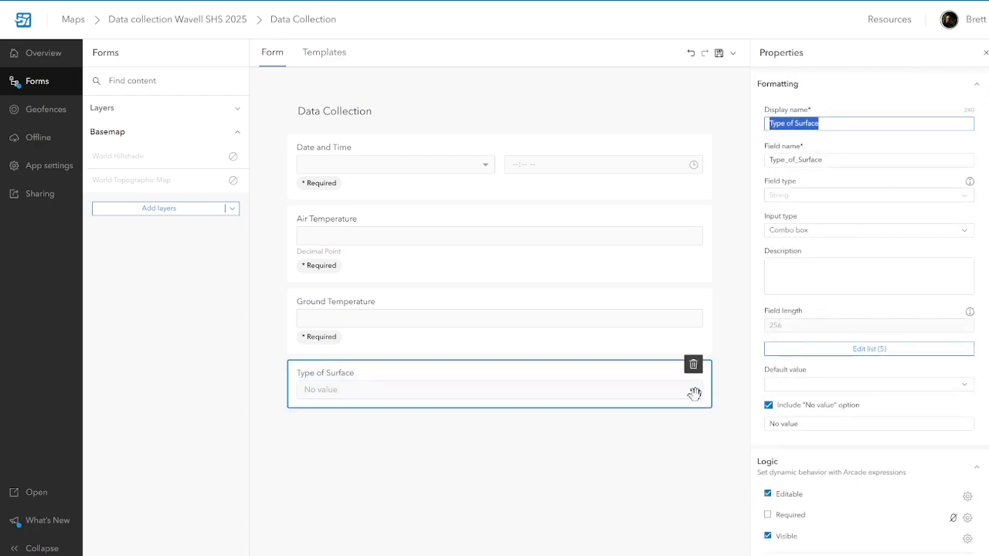
pyautogui.click(976, 89)
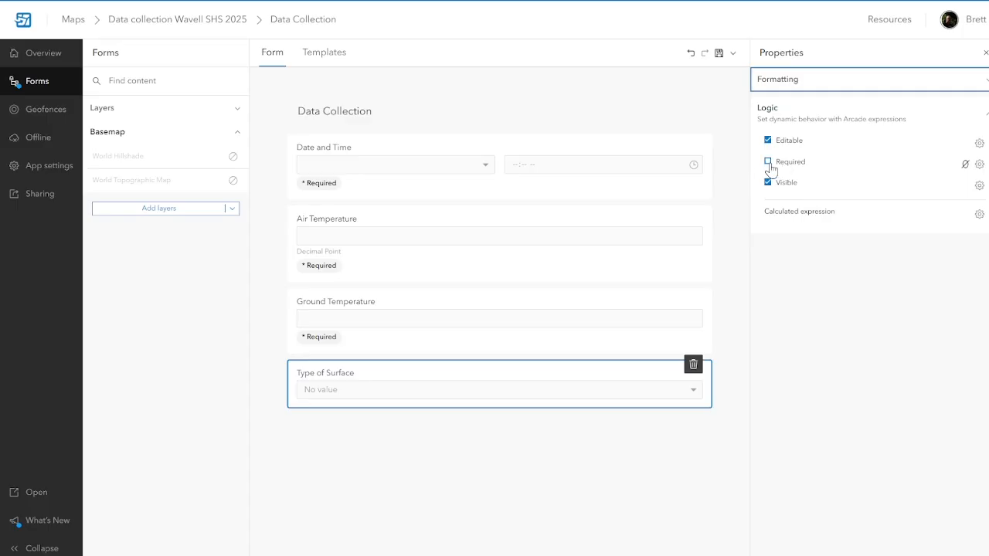
pyautogui.click(768, 162)
pyautogui.click(984, 53)
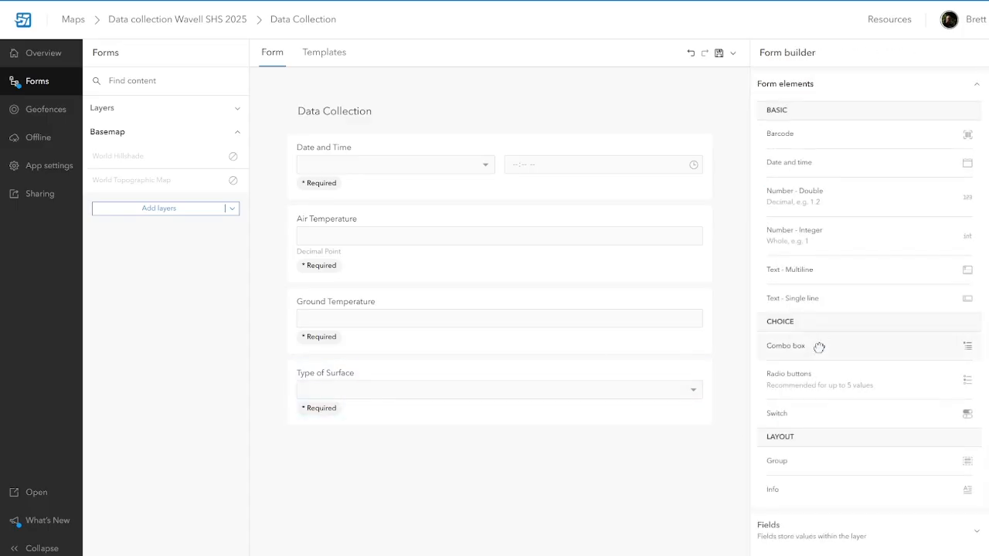
# Add a combo box element below Type of Surface with the display name "Shaded or Open".
pyautogui.moveTo(819, 347); pyautogui.dragTo(400, 446)
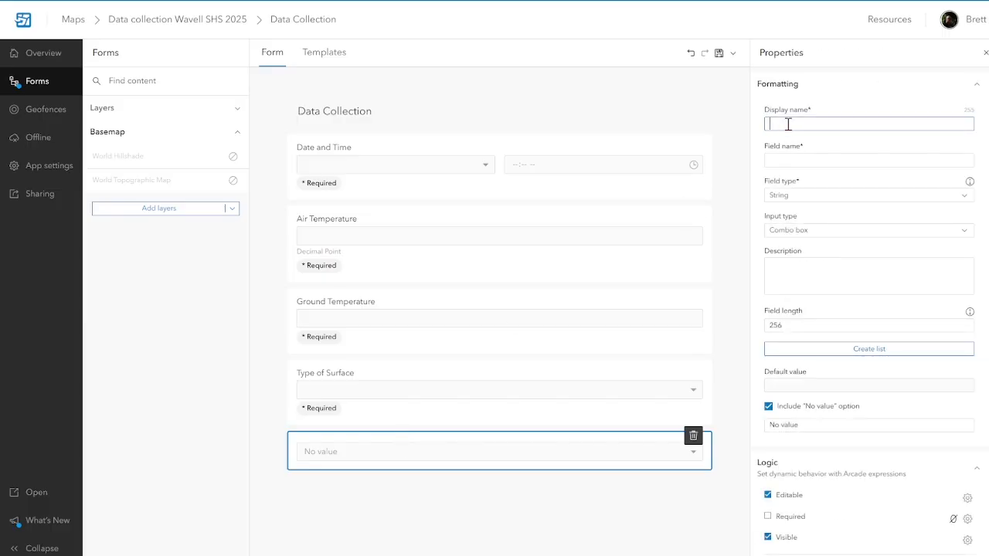
pyautogui.write('Shad')
pyautogui.write('ed c')
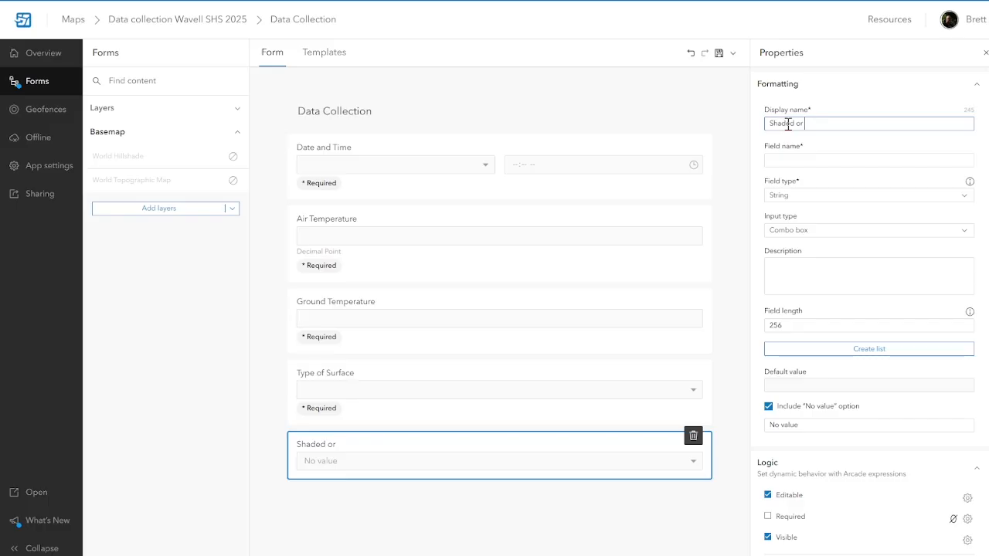
pyautogui.write('Open')
pyautogui.click(806, 158)
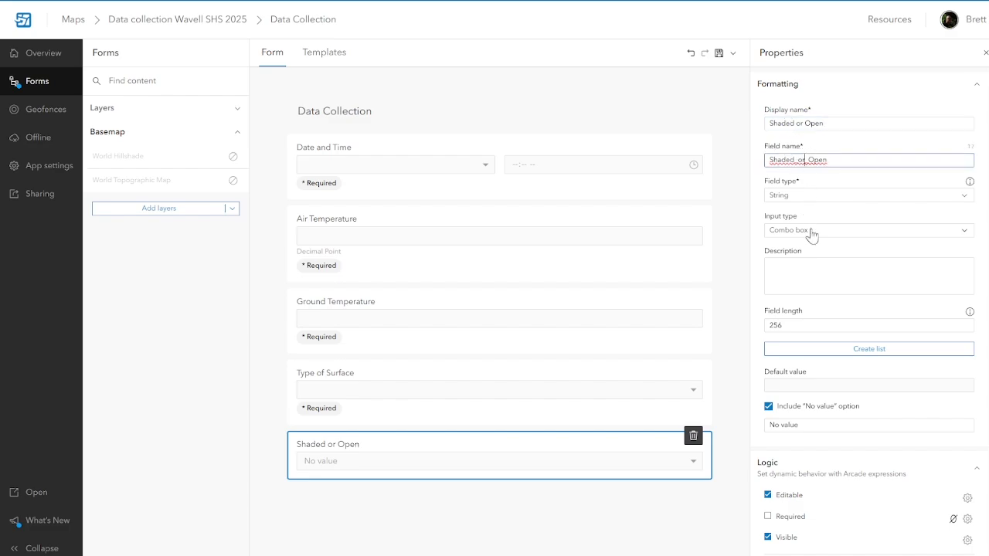
# Create a list of values for Shaded or Open with the labels "Shaded by Trees" and "Shaded by Building".
pyautogui.click(868, 350)
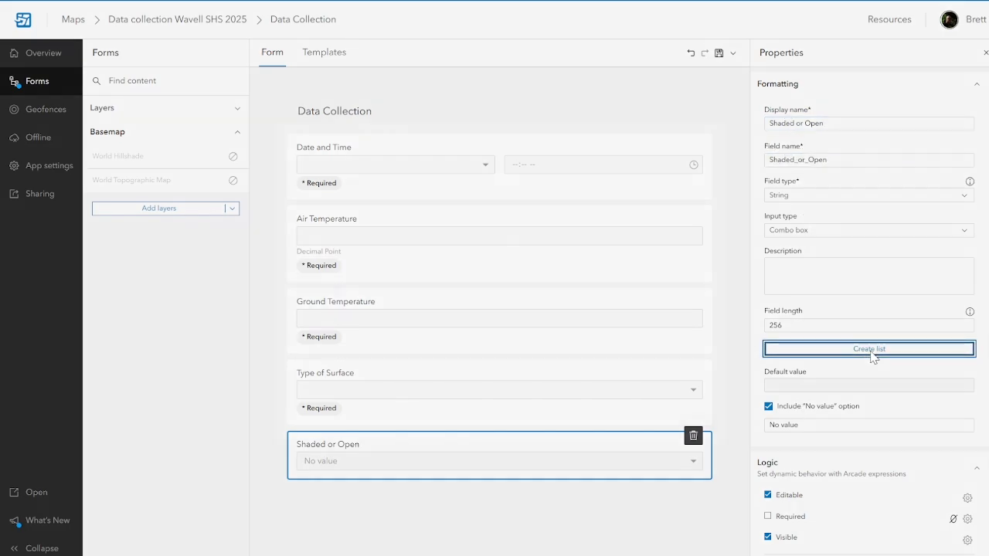
pyautogui.click(377, 266)
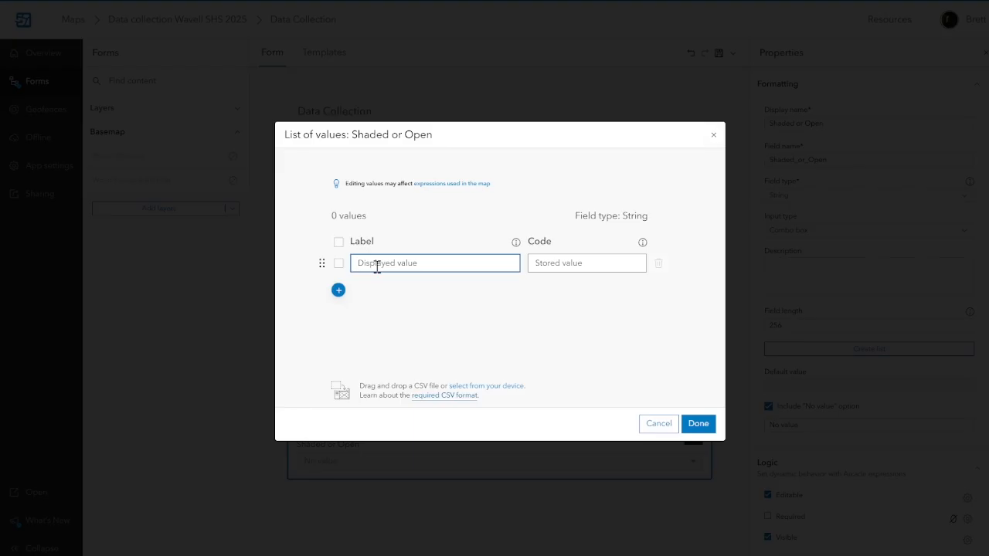
pyautogui.write('Shaded by Treses')
pyautogui.click(338, 291)
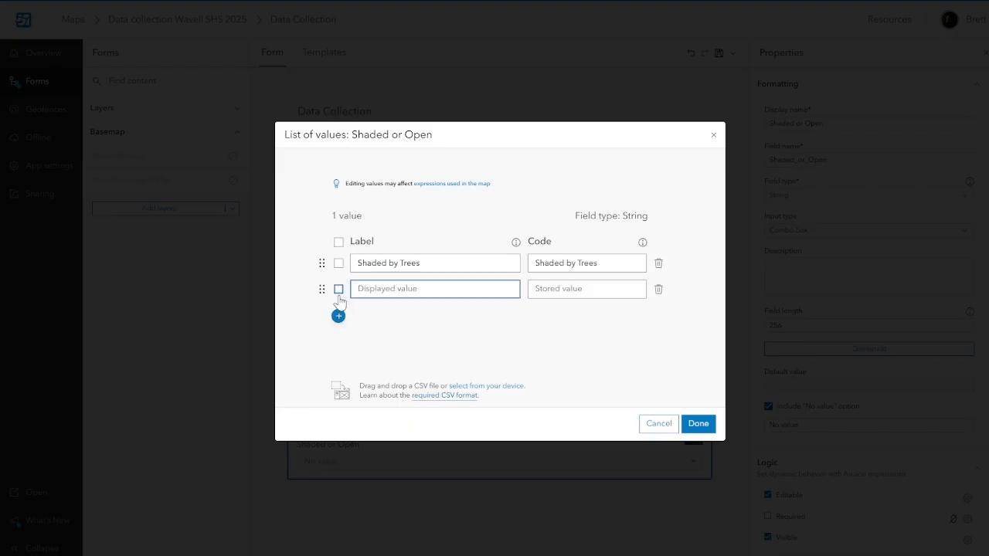
pyautogui.write('Shaded by Building')
# Add the values "Open to sunlight" and "Sunny" to the Shaded or Open list and finish creating the list.
pyautogui.click(338, 317)
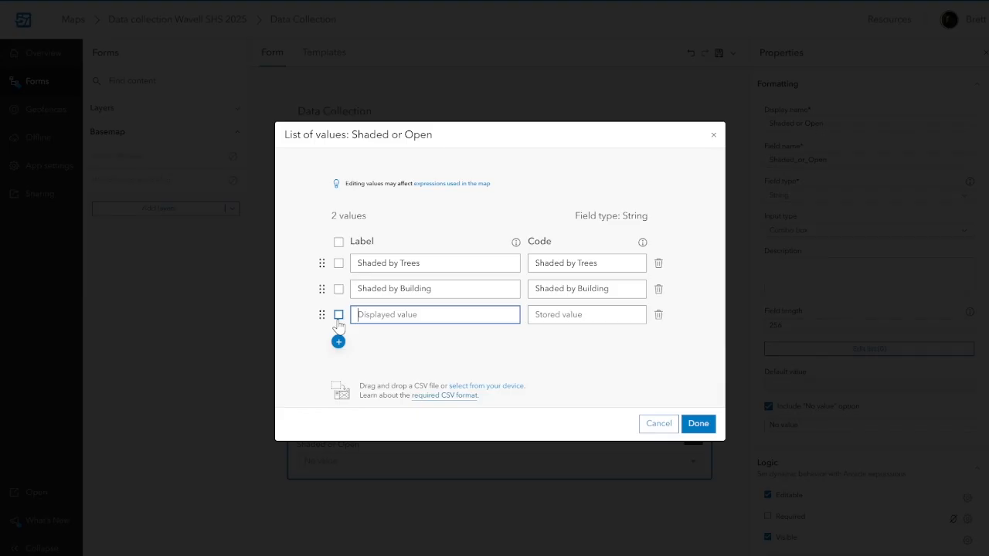
pyautogui.write('Open to sunlight')
pyautogui.click(339, 342)
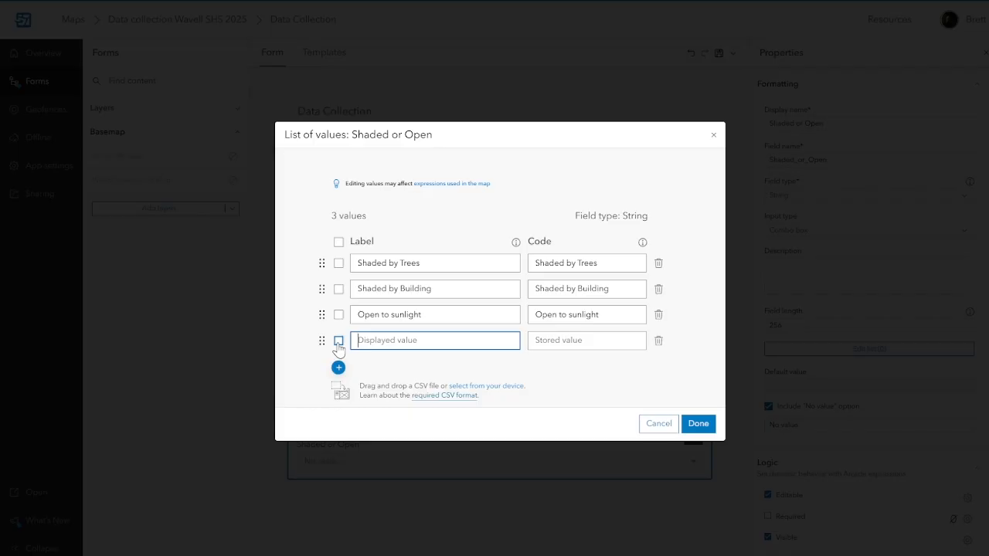
pyautogui.write('Sunny')
pyautogui.click(698, 423)
pyautogui.click(620, 327)
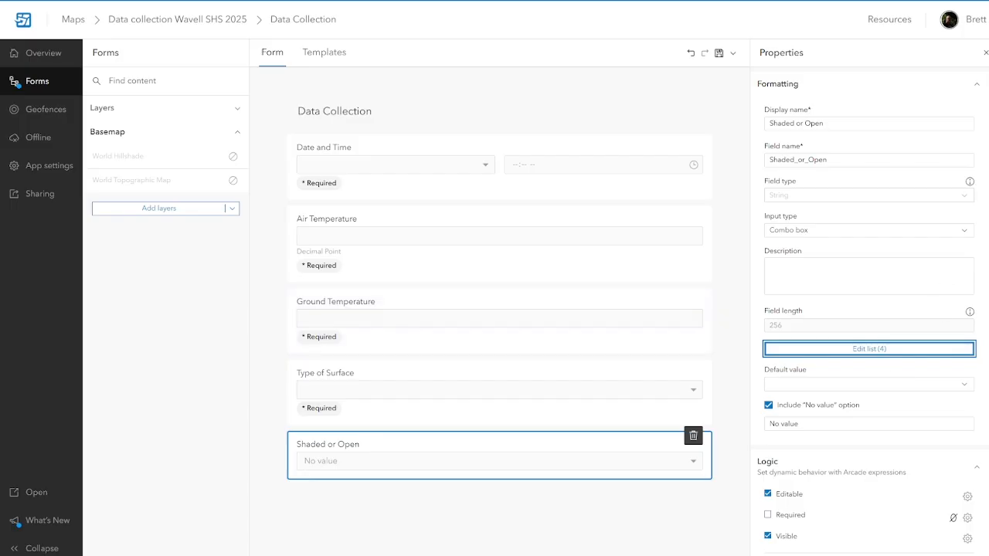
pyautogui.click(985, 52)
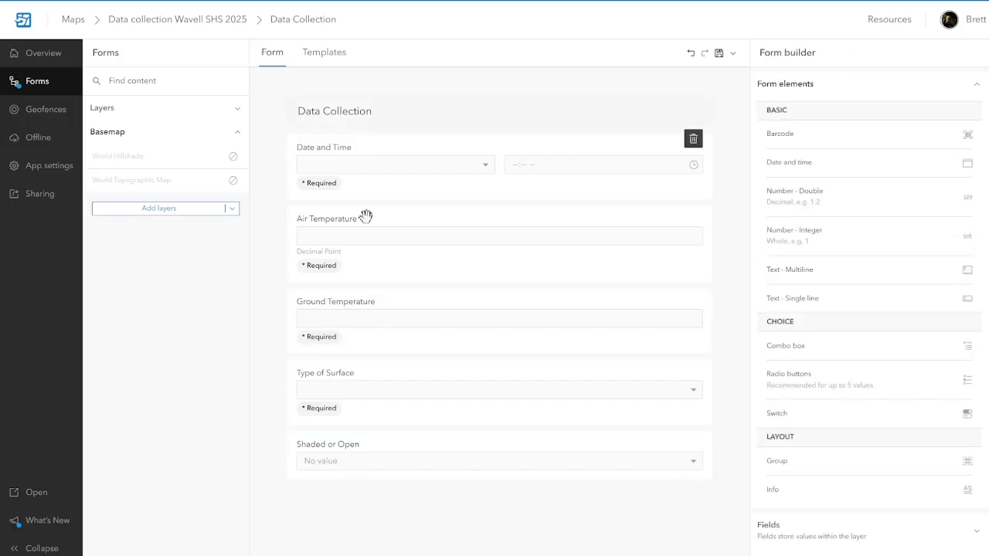
# Save the completed form to the Data Collection layer.
pyautogui.click(41, 493)
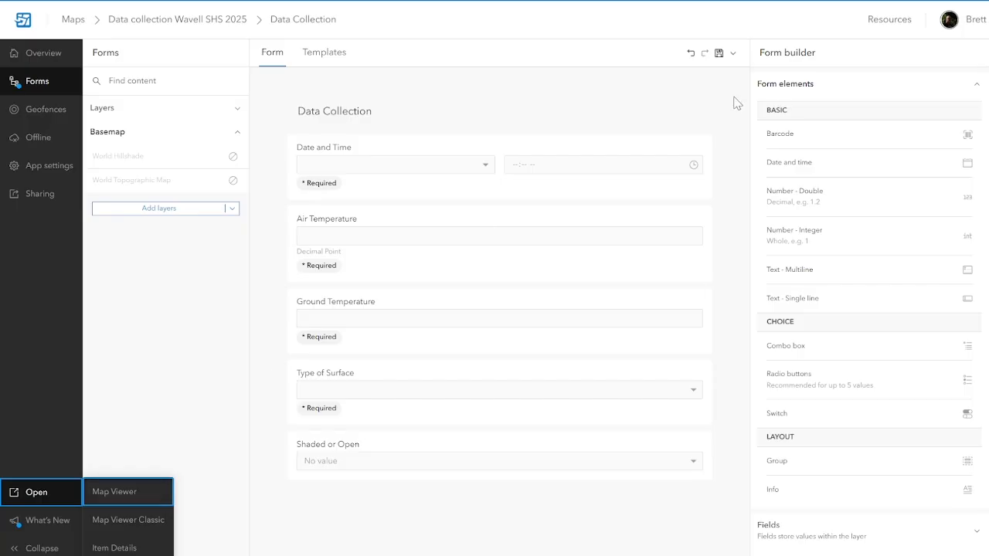
pyautogui.click(733, 54)
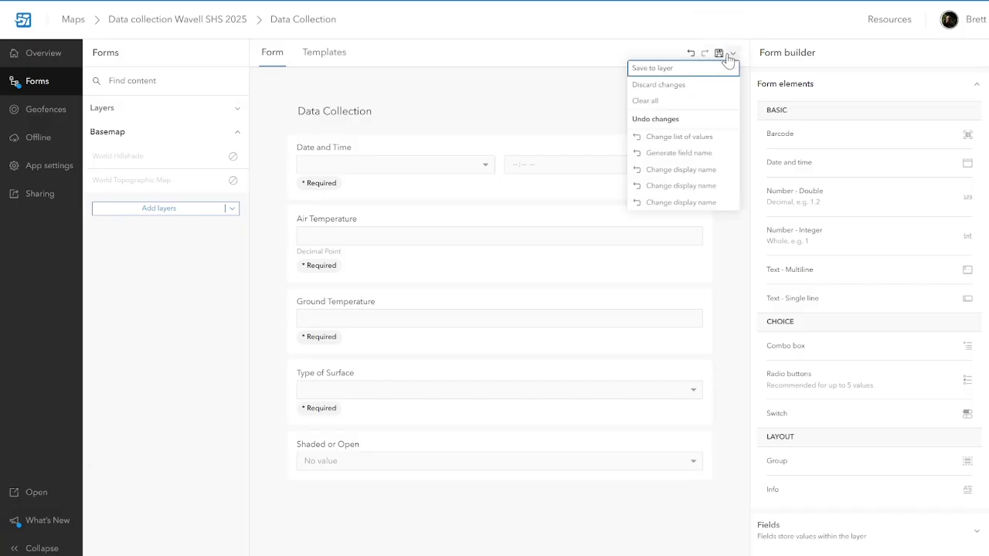
pyautogui.click(694, 69)
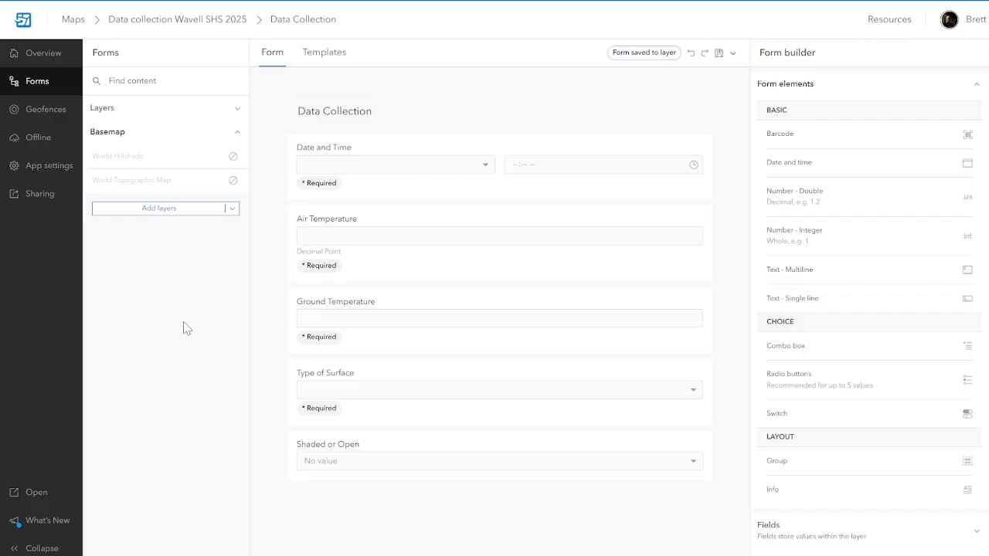
# View the data collection map in Map Viewer and close the viewer again.
pyautogui.click(36, 493)
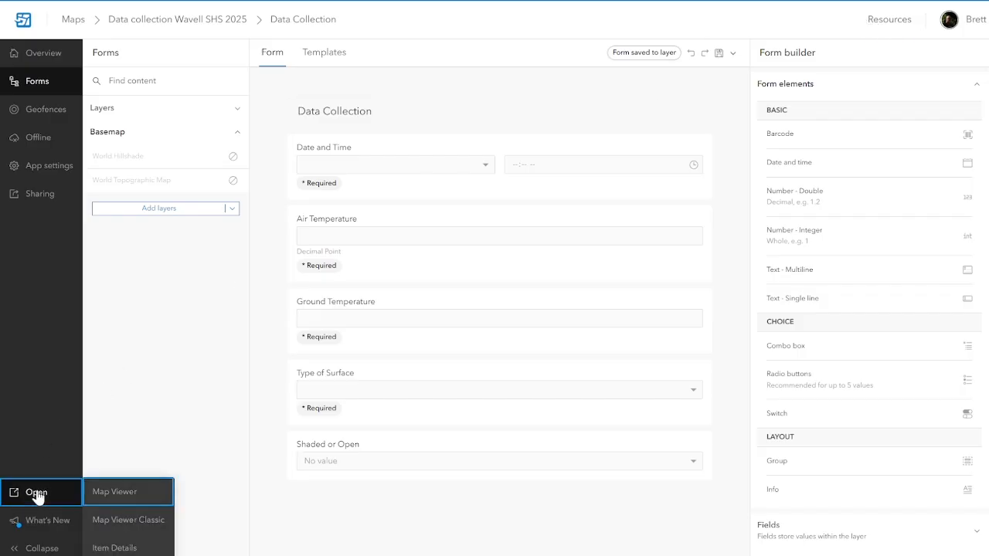
pyautogui.click(116, 492)
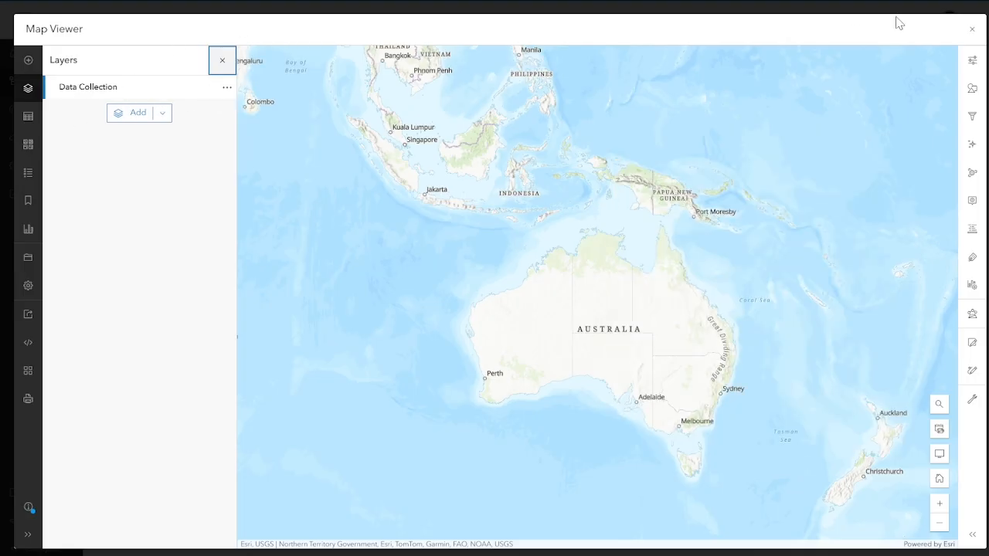
pyautogui.click(971, 31)
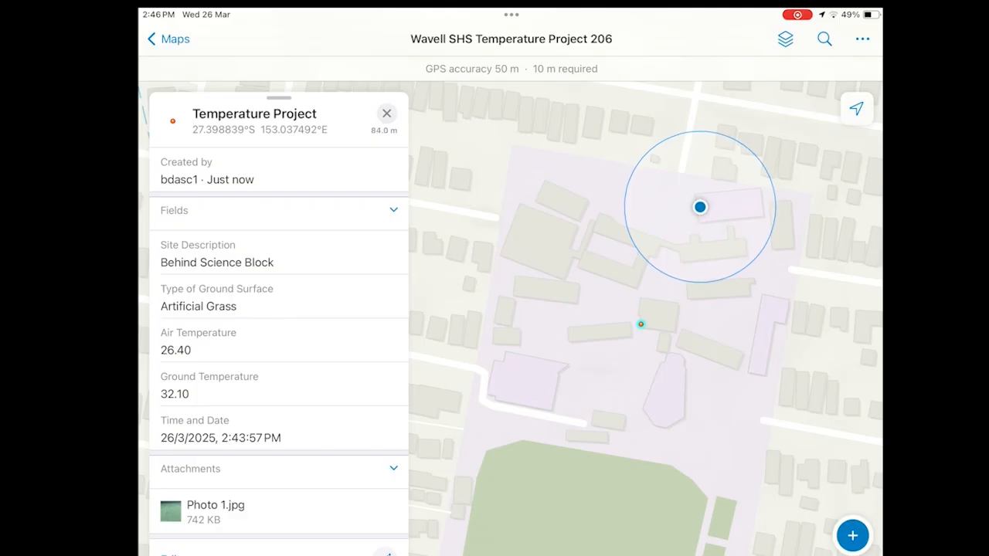
# Start a new Temperature Project record and place its point at the current location, continuing despite the low GPS accuracy.
pyautogui.click(852, 535)
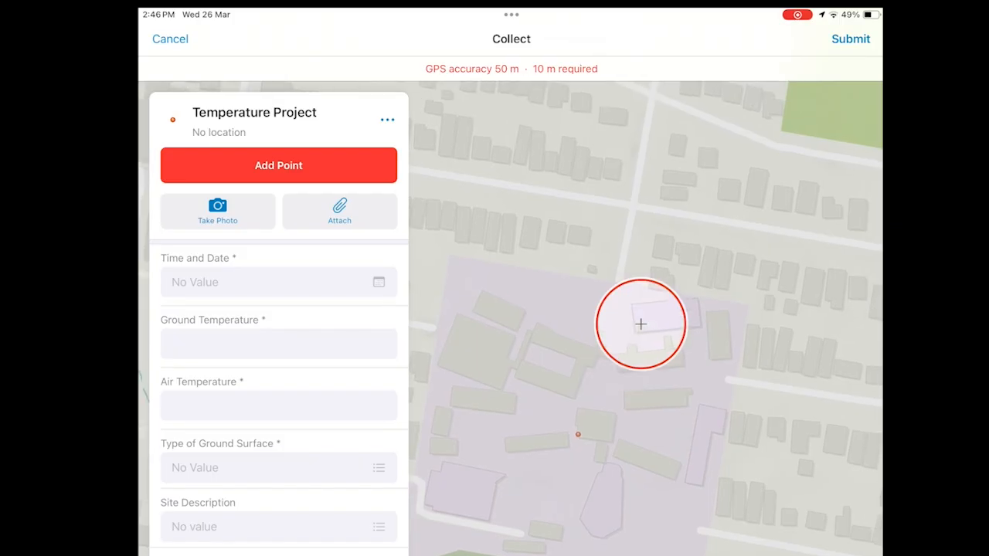
pyautogui.click(279, 165)
pyautogui.click(557, 327)
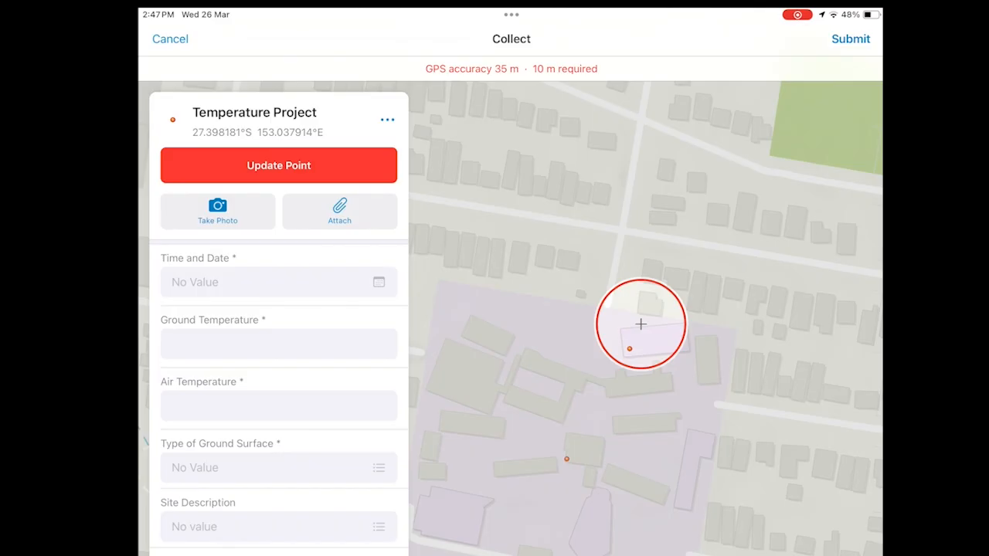
pyautogui.click(278, 165)
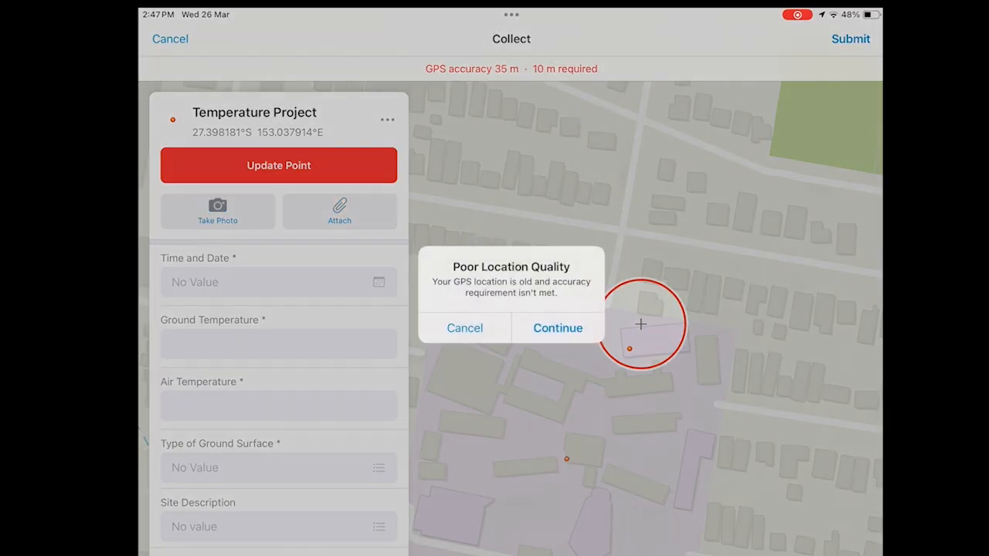
pyautogui.click(557, 328)
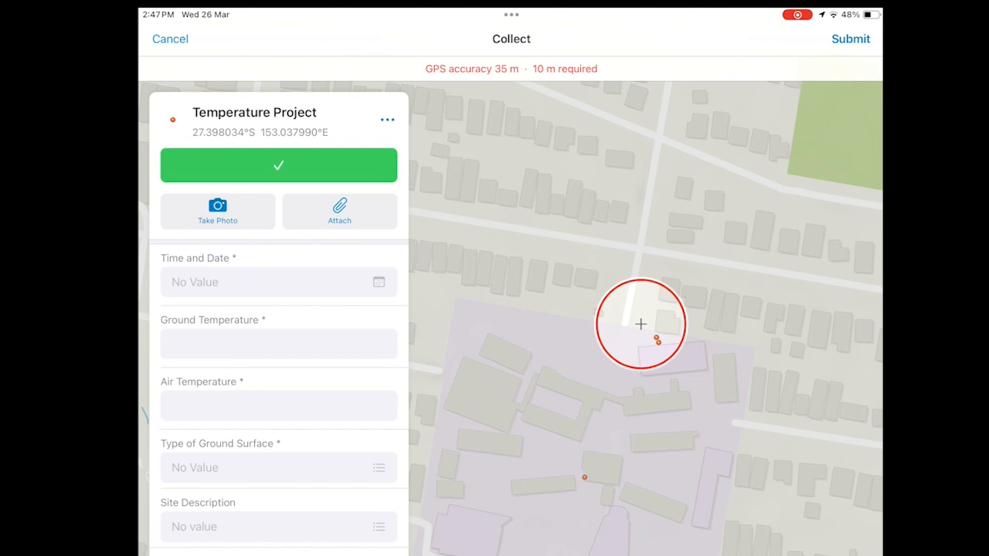
# Take a photo of the grassed area beside the brick building and attach it to the record.
pyautogui.click(217, 211)
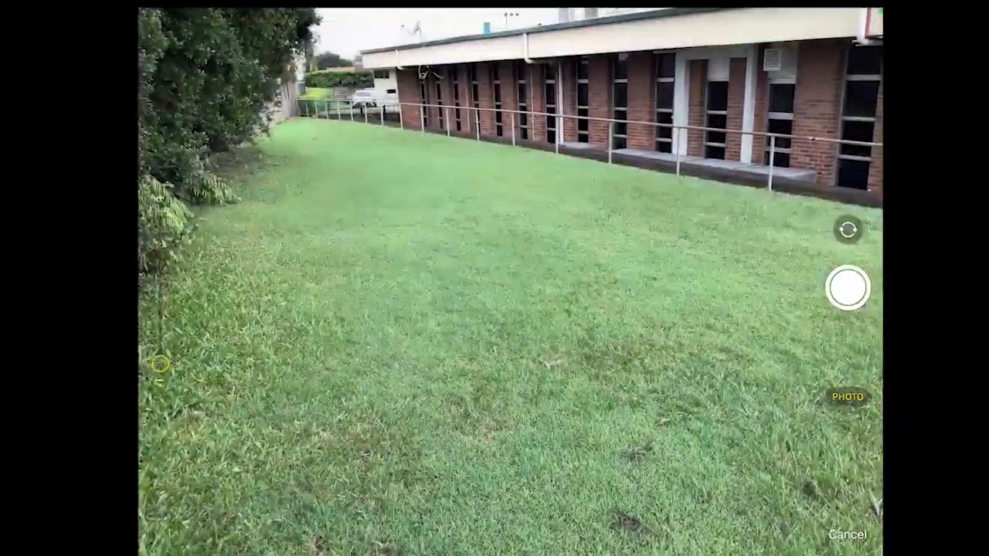
pyautogui.click(848, 288)
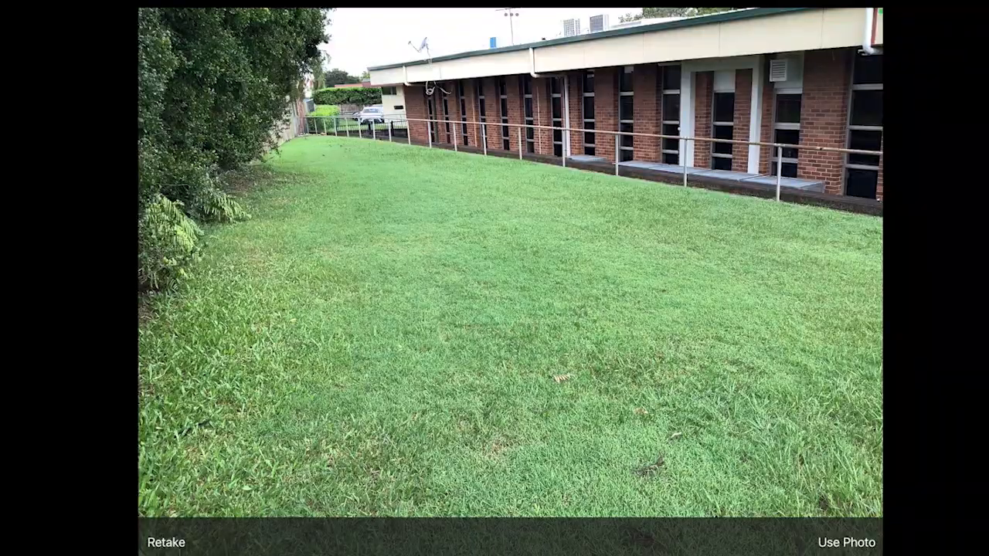
pyautogui.click(846, 542)
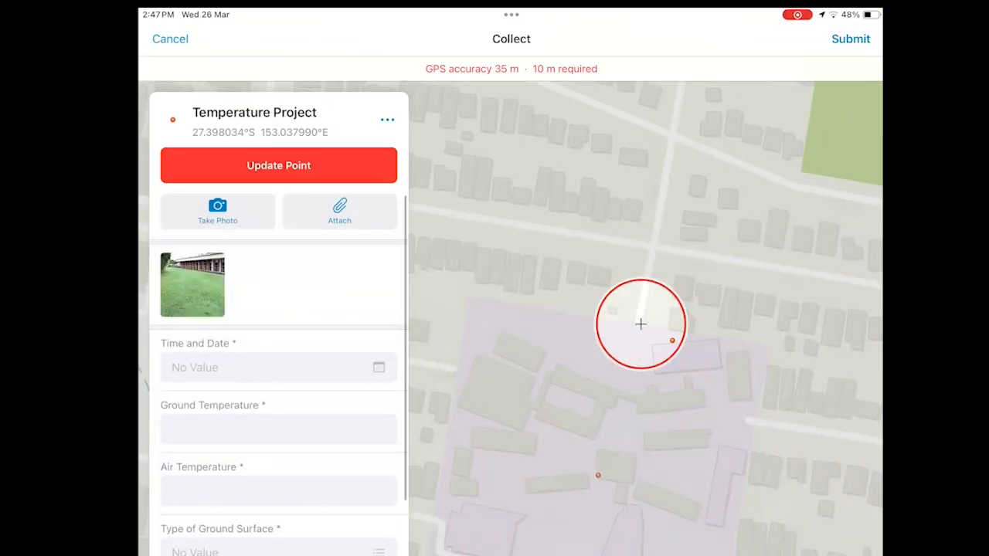
# Set Time and Date to 26/3/2025, 2:47 PM and update the point's location twice, accepting the low GPS accuracy.
pyautogui.click(278, 367)
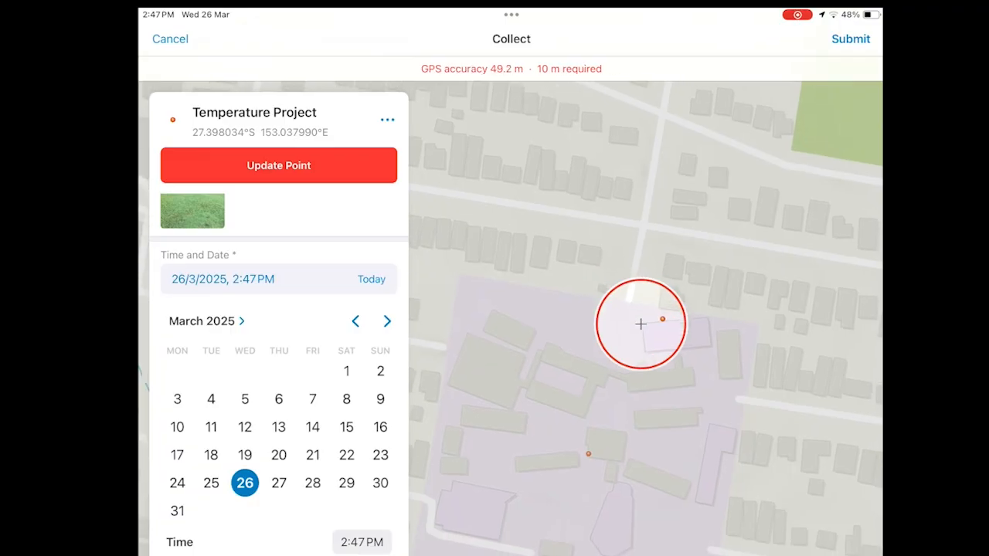
pyautogui.click(279, 166)
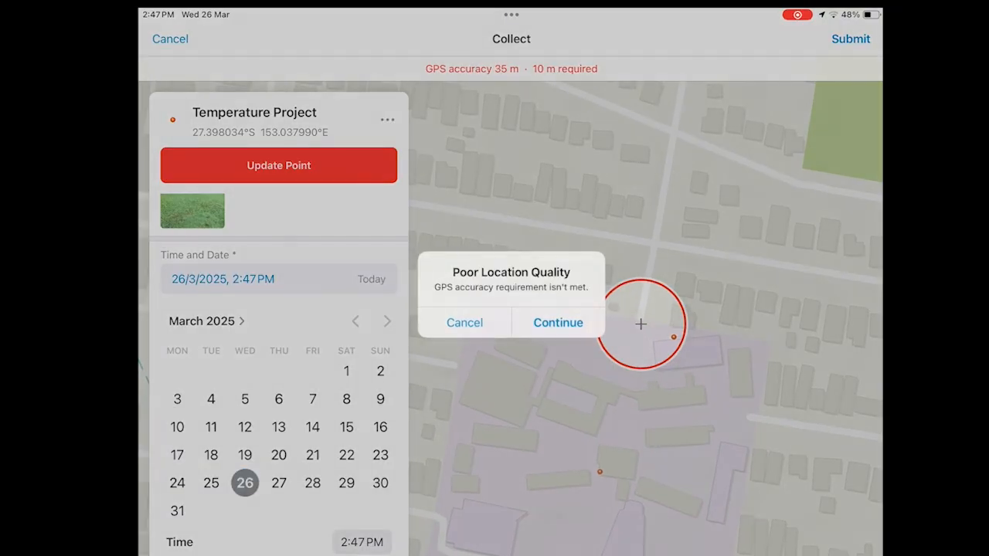
pyautogui.click(557, 323)
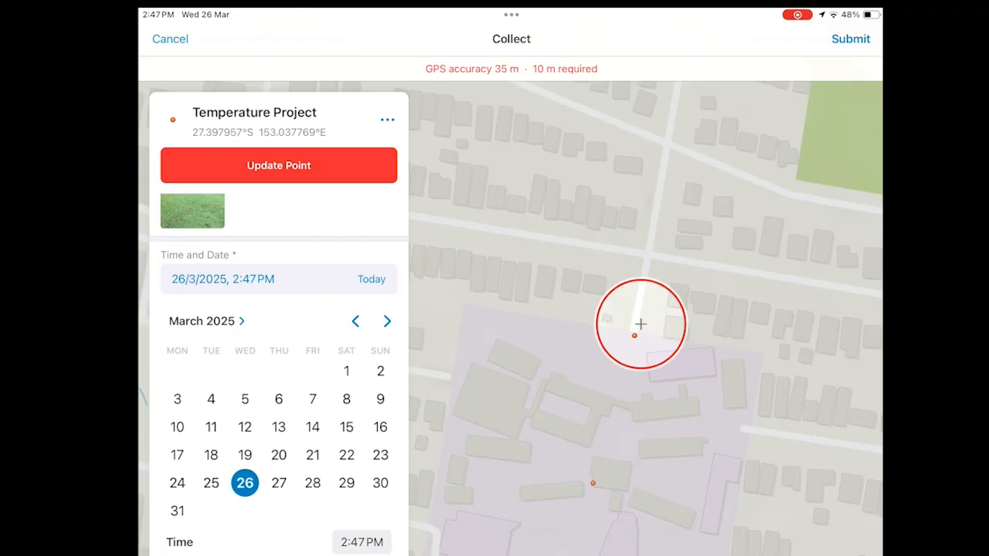
pyautogui.scroll(-5, 278, 371)
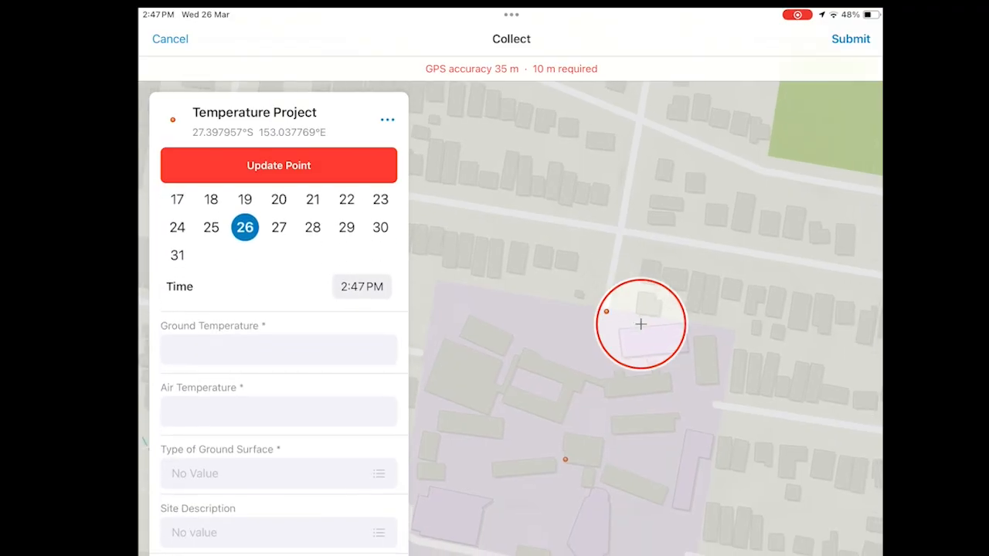
pyautogui.click(278, 166)
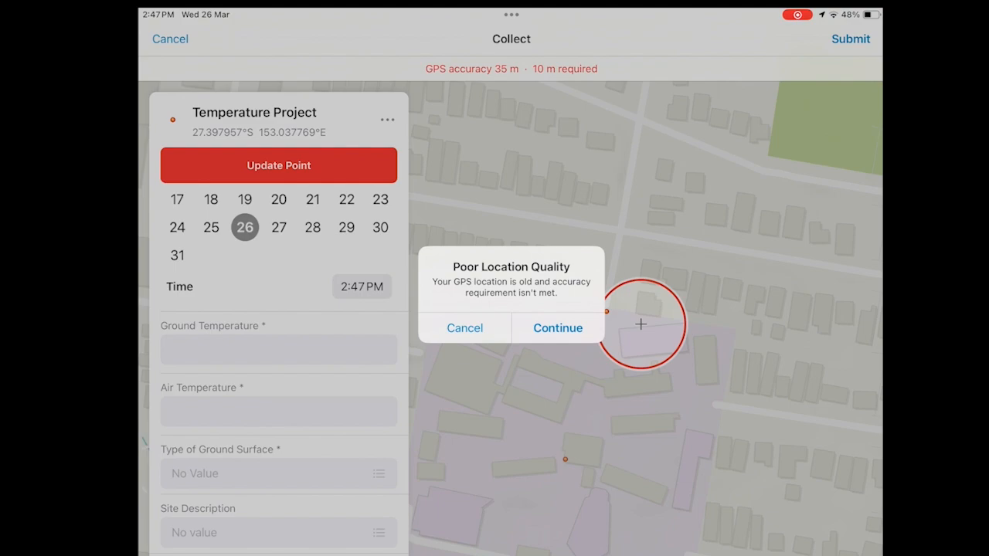
pyautogui.click(558, 327)
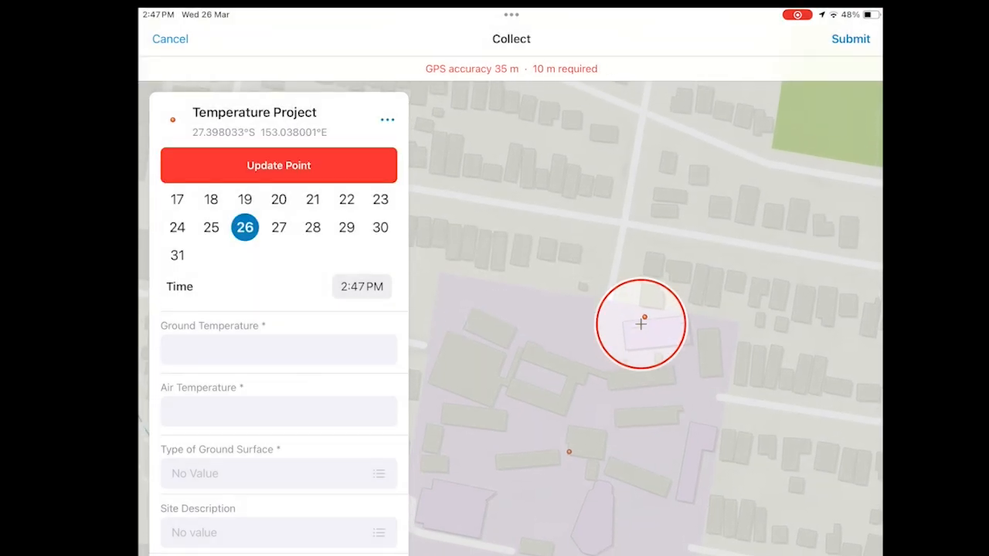
# Enter 23.4 as the Ground Temperature and 21.4 as the Air Temperature.
pyautogui.click(278, 350)
pyautogui.write('2')
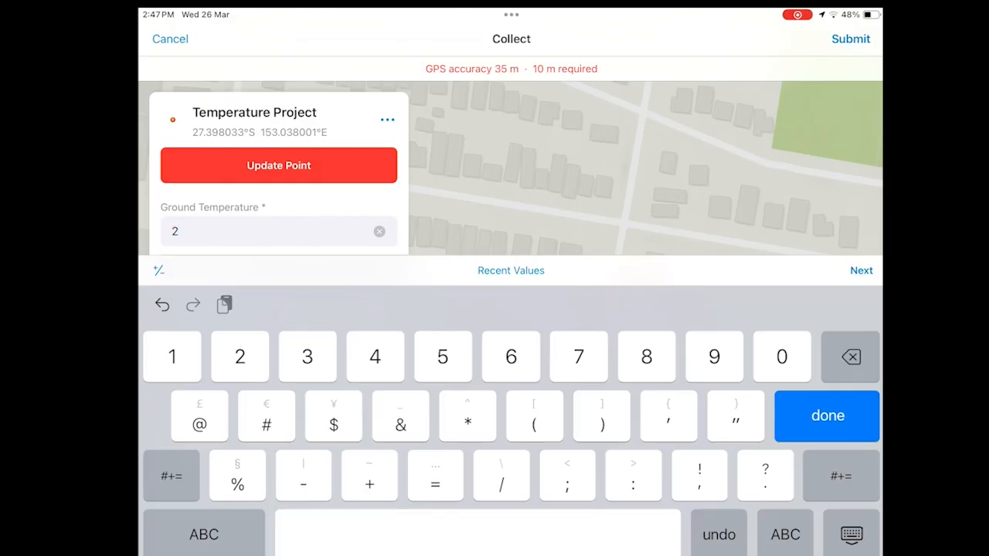
pyautogui.write('3.4')
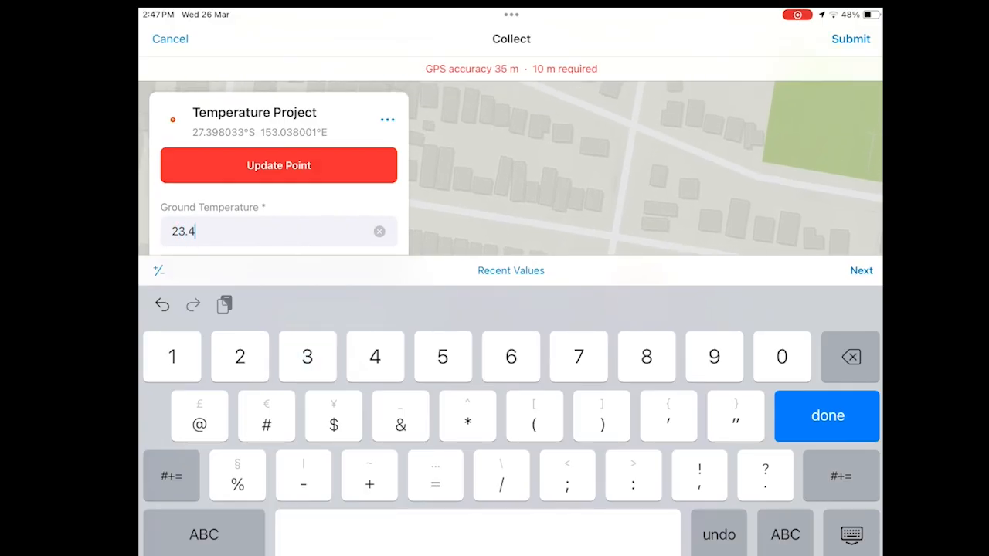
pyautogui.press('Return')
pyautogui.click(279, 412)
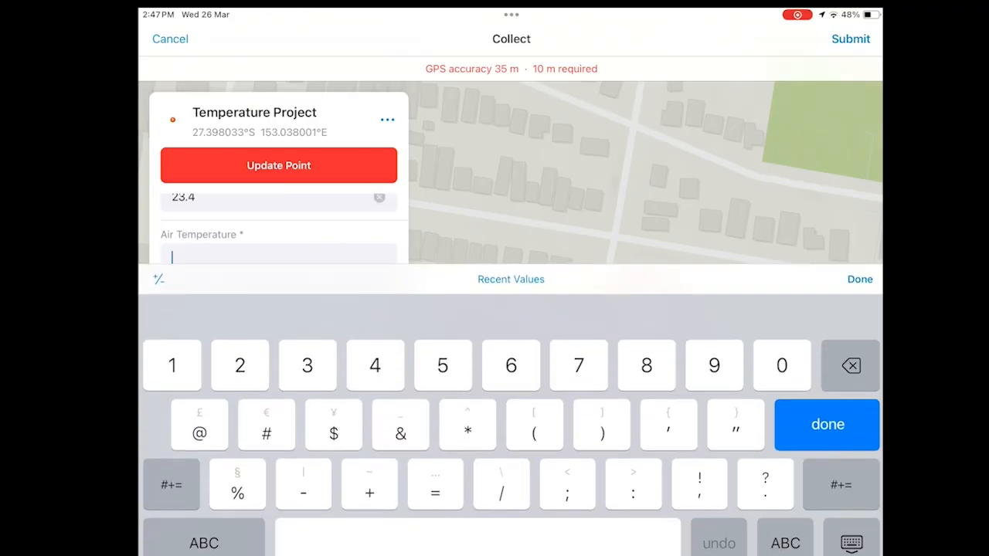
pyautogui.write('21.4')
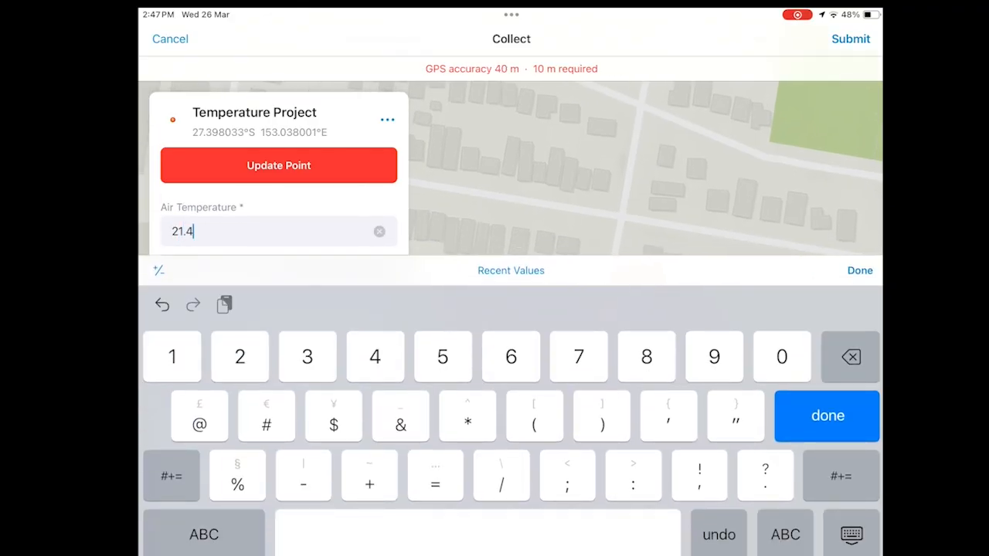
pyautogui.press('Return')
# Choose Grass as the Type of Ground Surface and Behind Science Block as the Site Description.
pyautogui.click(278, 474)
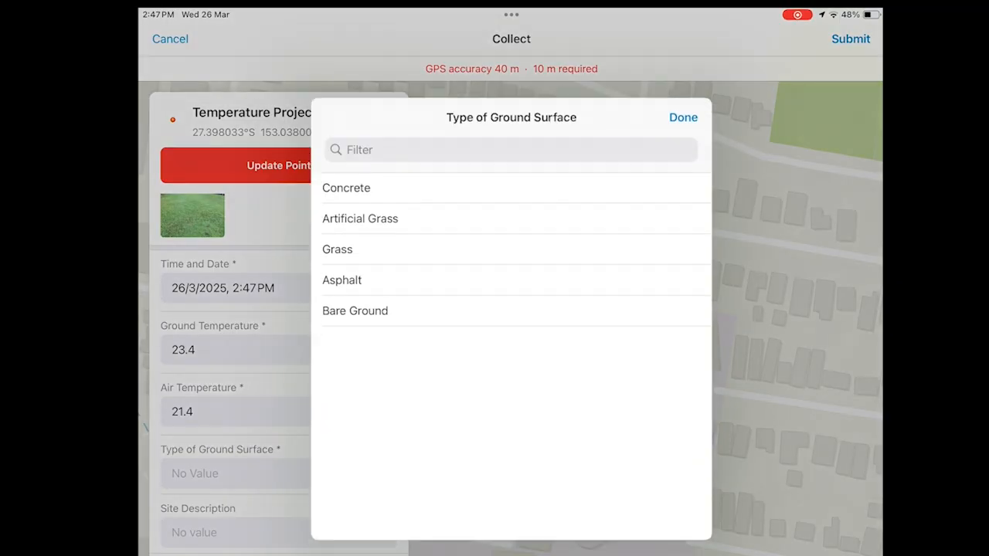
pyautogui.click(337, 218)
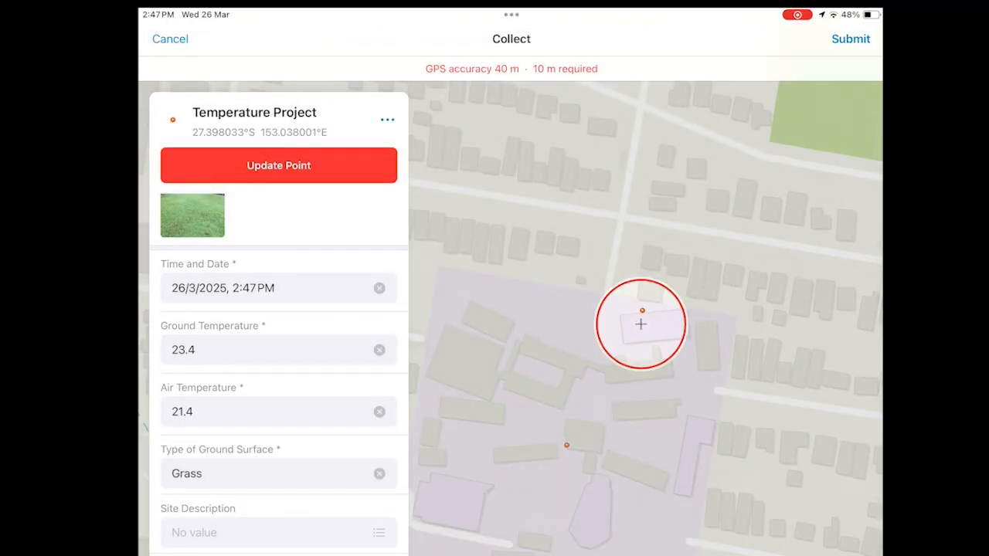
pyautogui.click(278, 533)
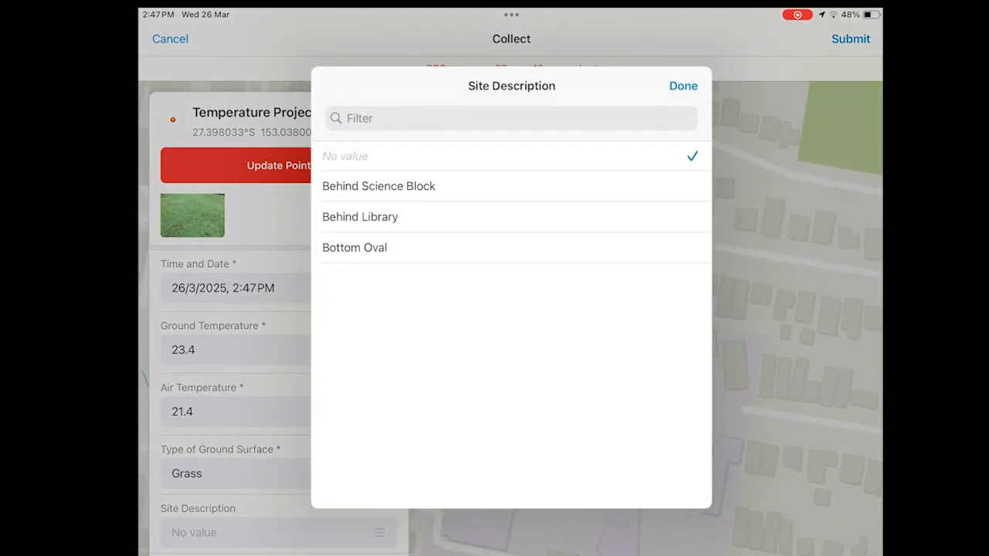
pyautogui.click(378, 188)
pyautogui.click(278, 533)
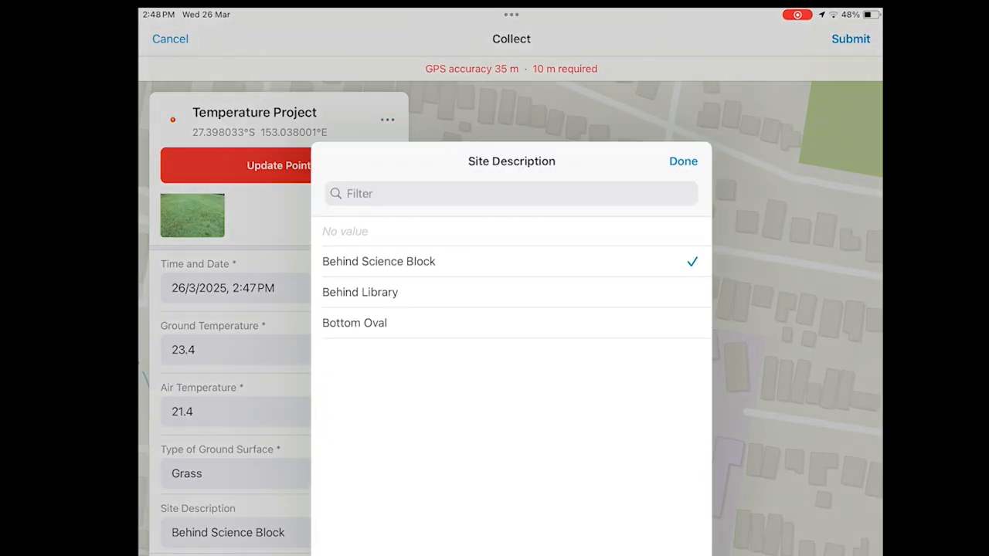
pyautogui.click(378, 223)
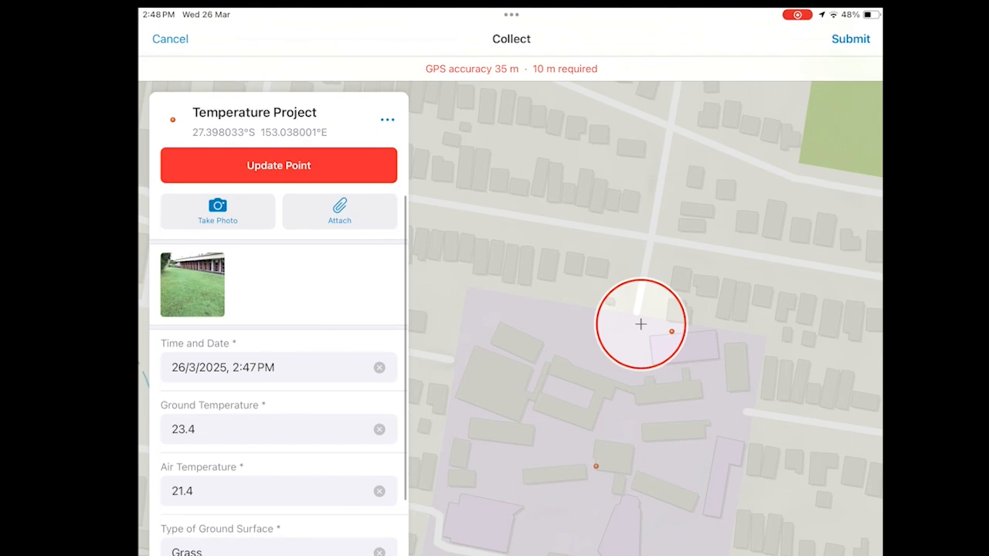
# Submit the completed temperature record, continuing despite the low GPS accuracy.
pyautogui.click(851, 38)
pyautogui.click(558, 323)
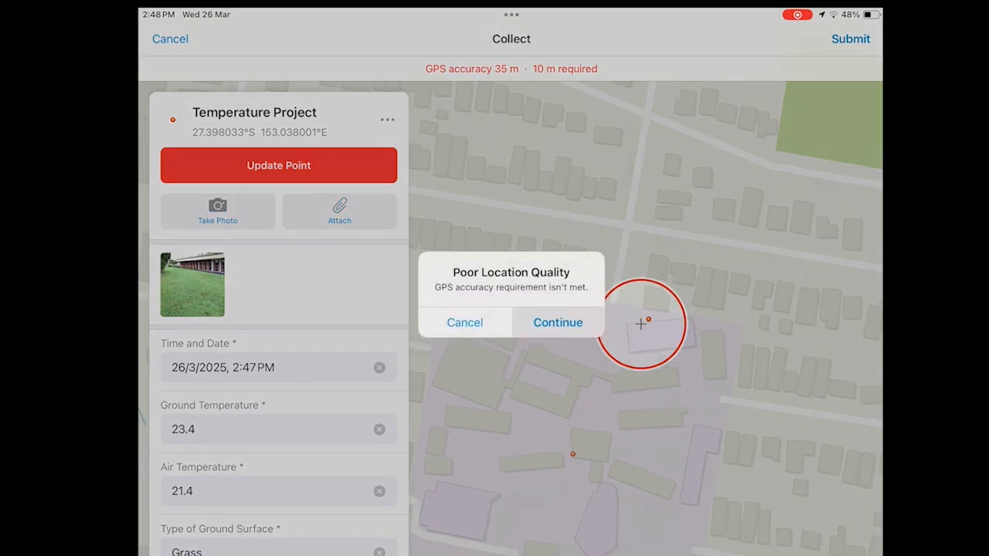